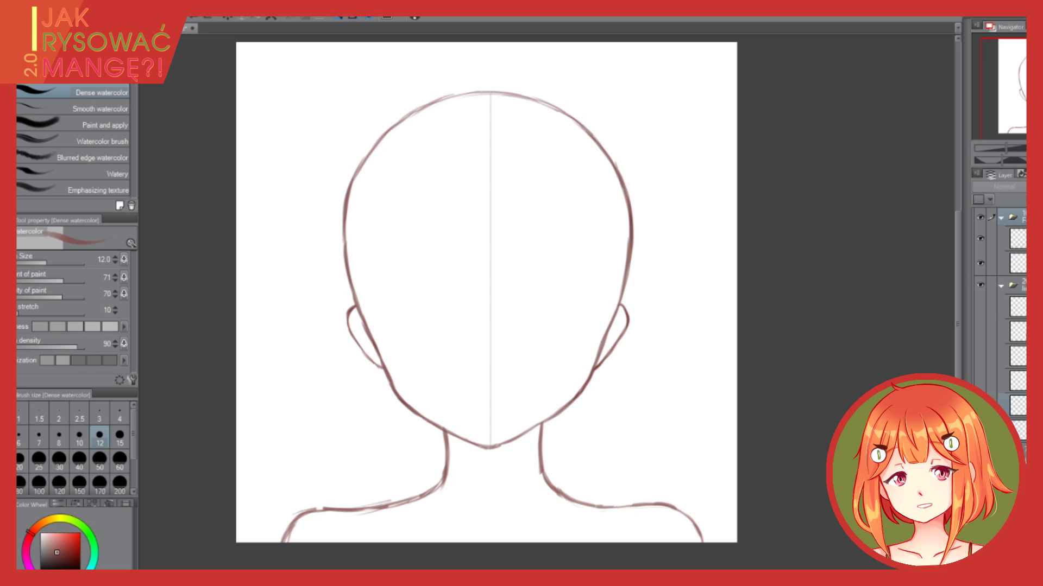
- Show the horizontal eye guide lines and the slanted side guides over the head, and select the guide folder's topmost layer
left_click(1013, 285)
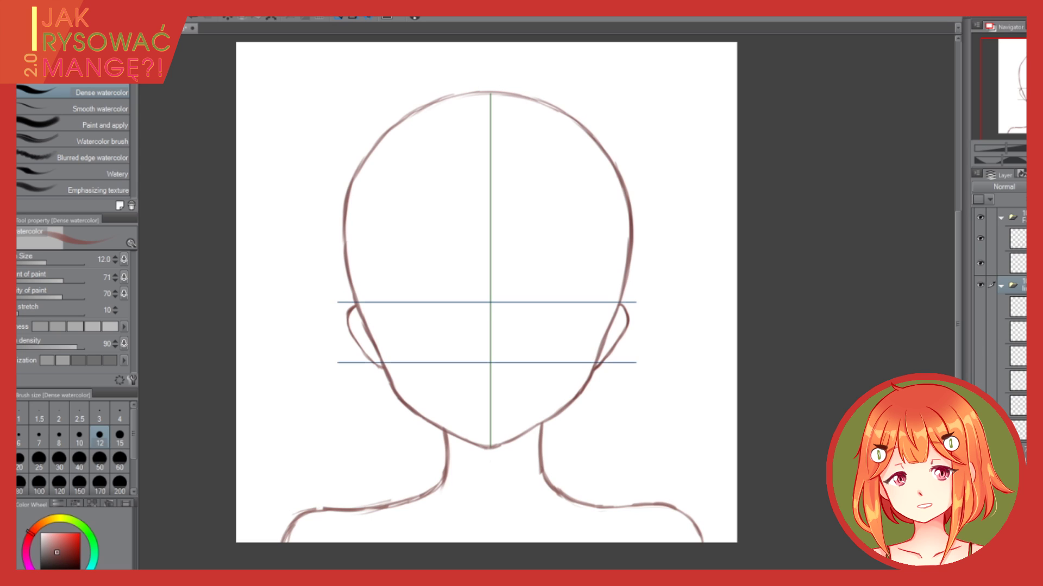
left_click(982, 380)
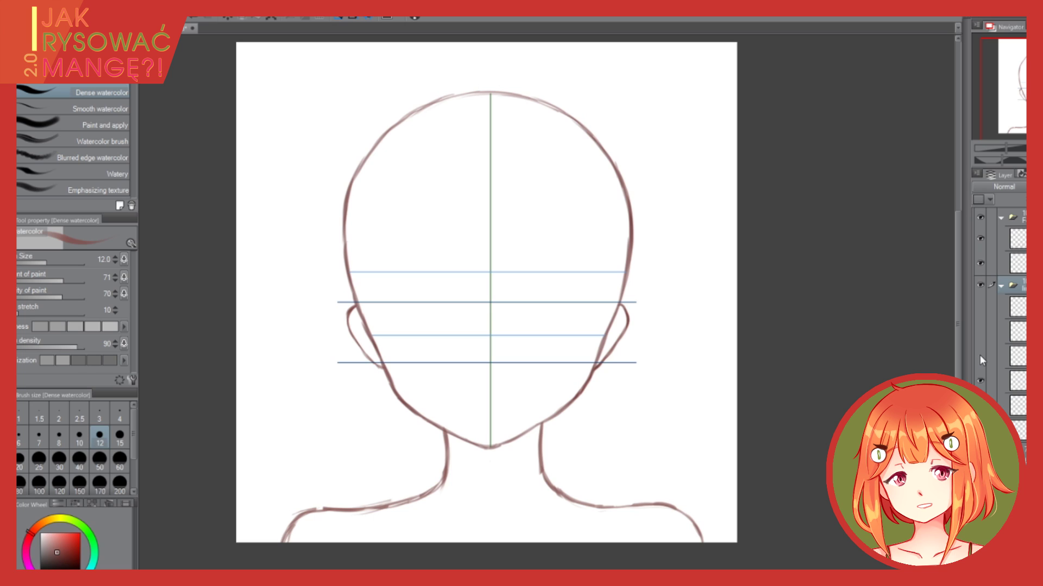
left_click(980, 356)
left_click(979, 331)
left_click(981, 308)
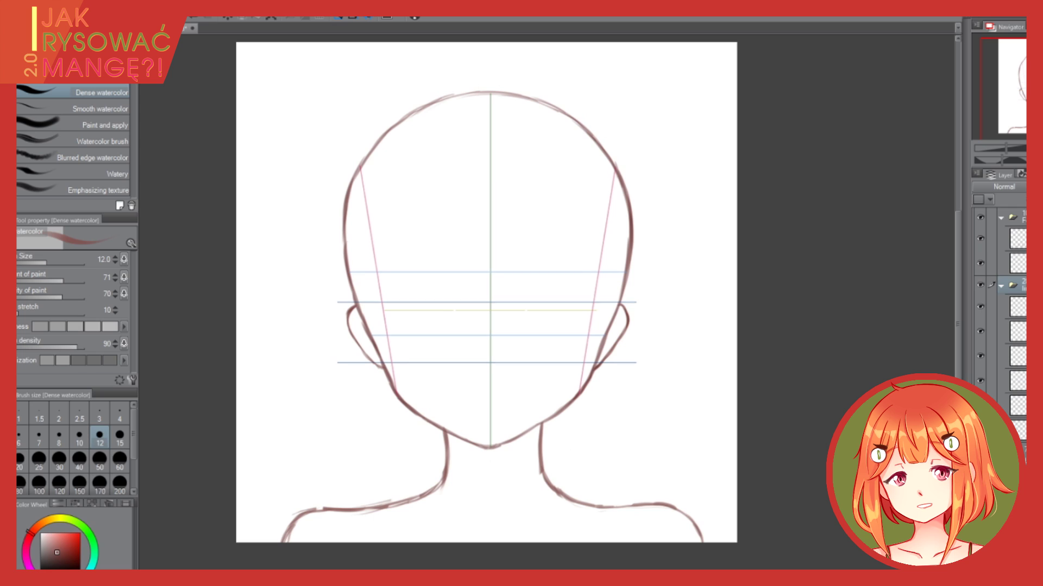
left_click(1016, 306)
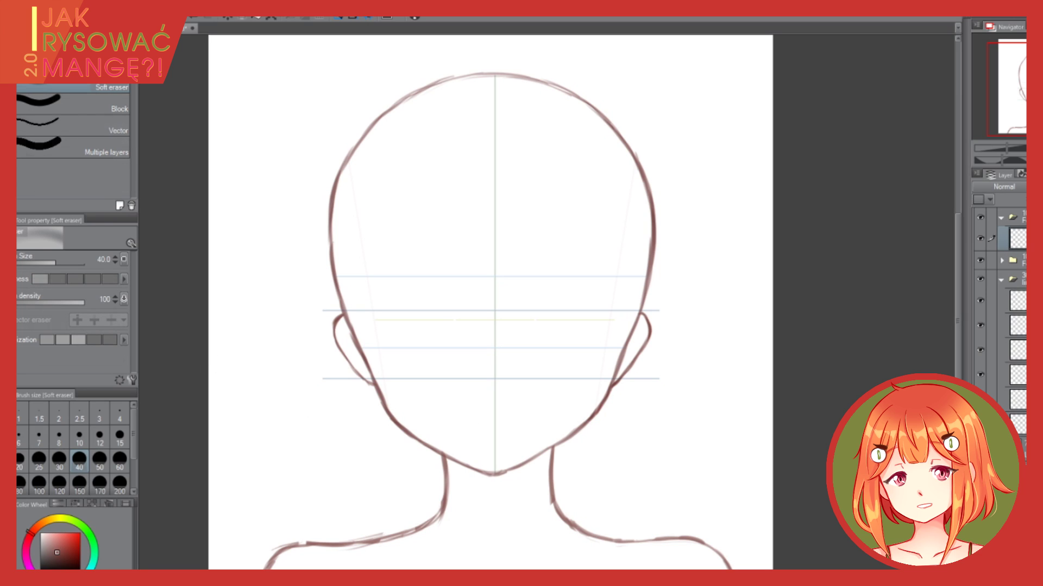
- Dot the nose on the centre line with the Dense watercolor brush and sketch a small smiling mouth on a new layer
key("b")
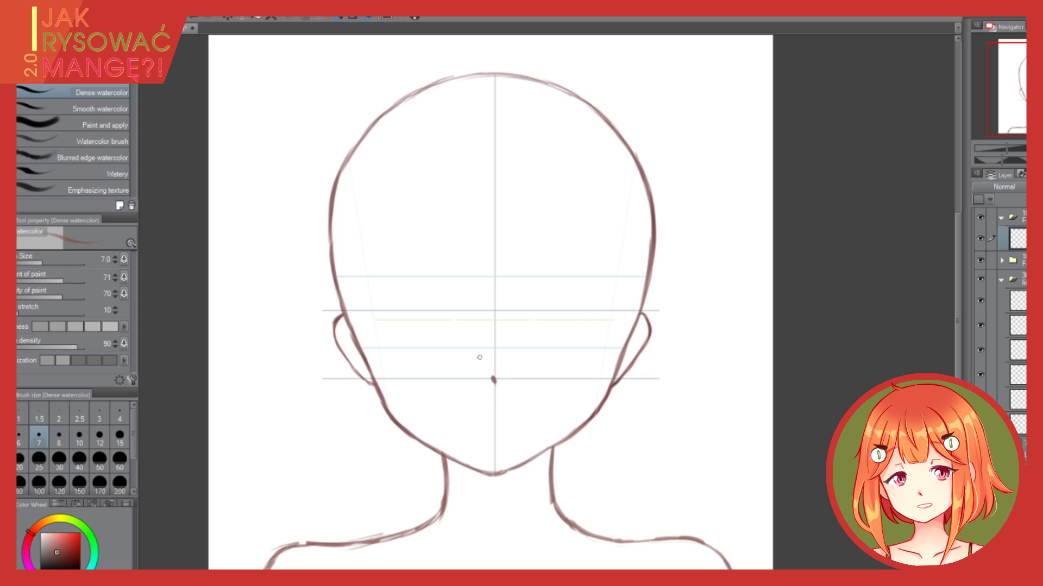
key("ctrl+shift+n")
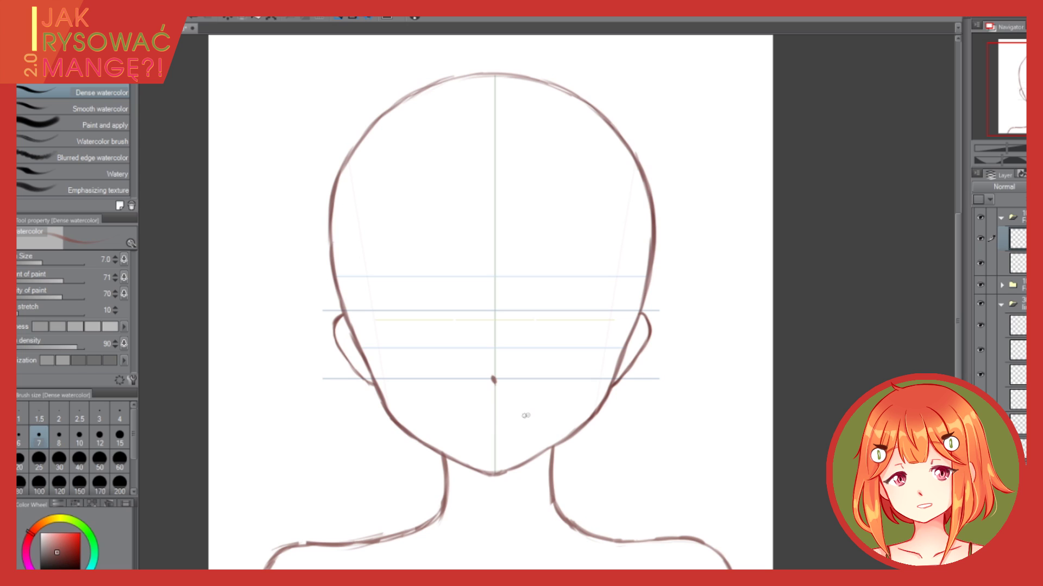
left_click_drag(527, 415, 512, 416)
left_click_drag(482, 417, 467, 416)
left_click_drag(522, 415, 497, 418)
left_click_drag(530, 414, 520, 417)
- Lasso the right half of the mouth, adjust it with Transform to match the left half, and clear the selection
key("m")
left_click_drag(507, 395, 500, 421)
key("ctrl+t")
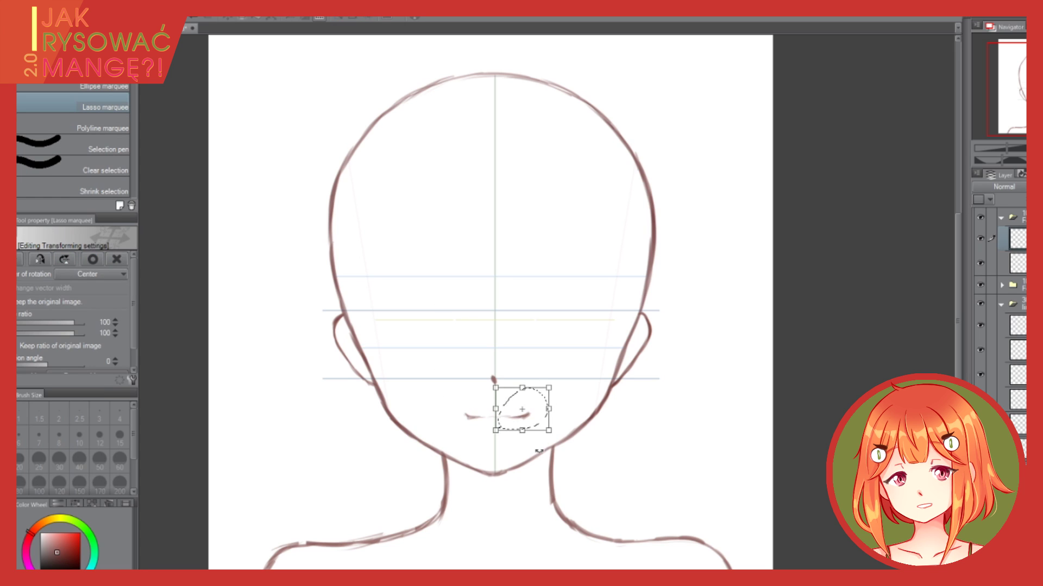
key("Return")
key("ctrl+d")
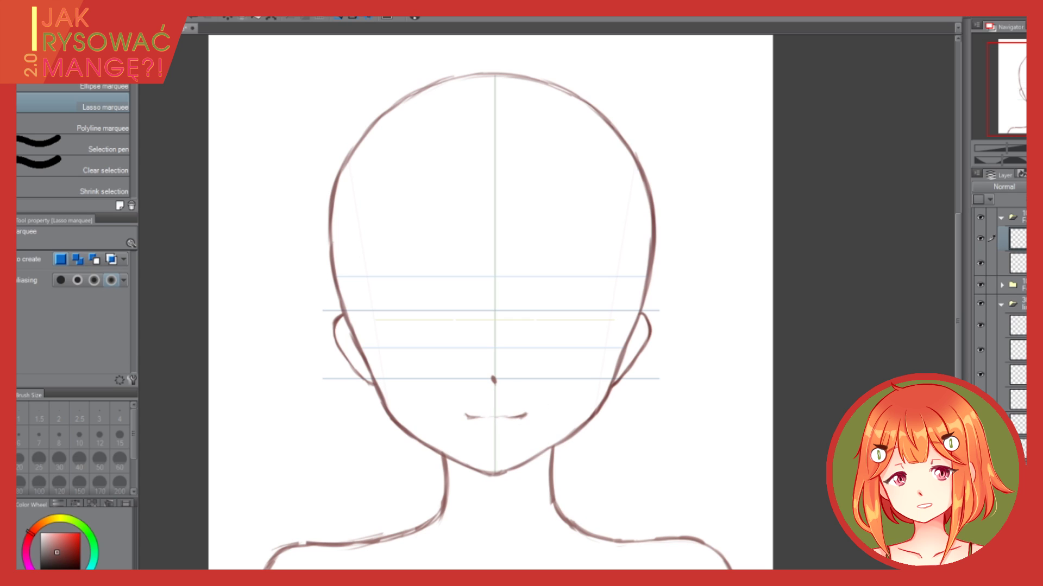
- Sketch the curved outline of the left eye's thick upper lash between the eye guides with the Dense watercolor brush
key("b")
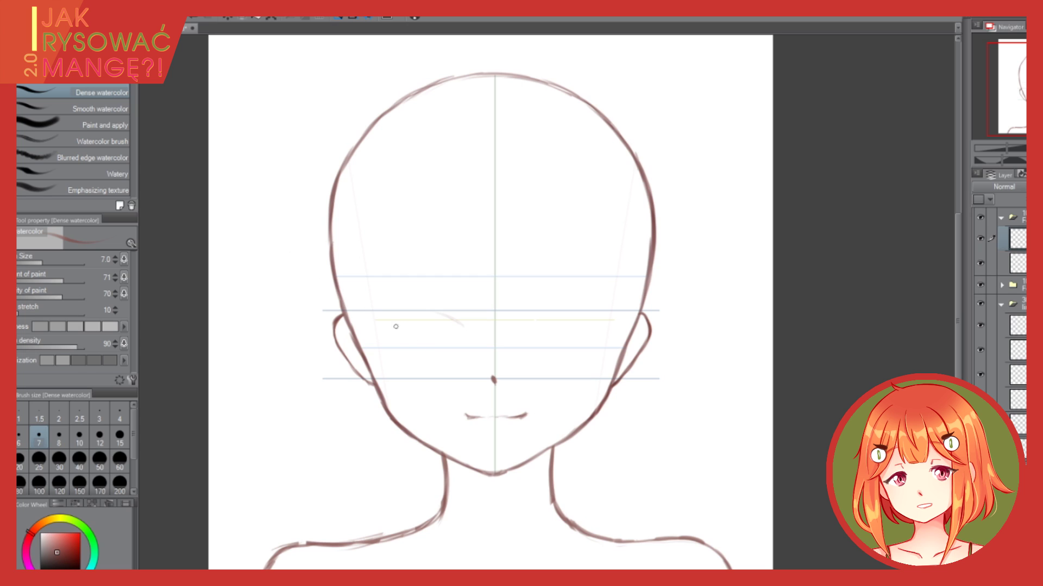
left_click_drag(432, 312, 417, 310)
left_click_drag(379, 331, 400, 319)
left_click_drag(394, 321, 369, 337)
left_click_drag(373, 340, 387, 347)
mouse_move(383, 340)
left_mouse_down()
mouse_move(412, 319)
mouse_move(402, 325)
mouse_move(433, 316)
mouse_move(419, 318)
mouse_move(463, 326)
left_mouse_up()
mouse_move(443, 317)
left_mouse_down()
mouse_move(463, 326)
mouse_move(394, 330)
left_mouse_up()
key("g")
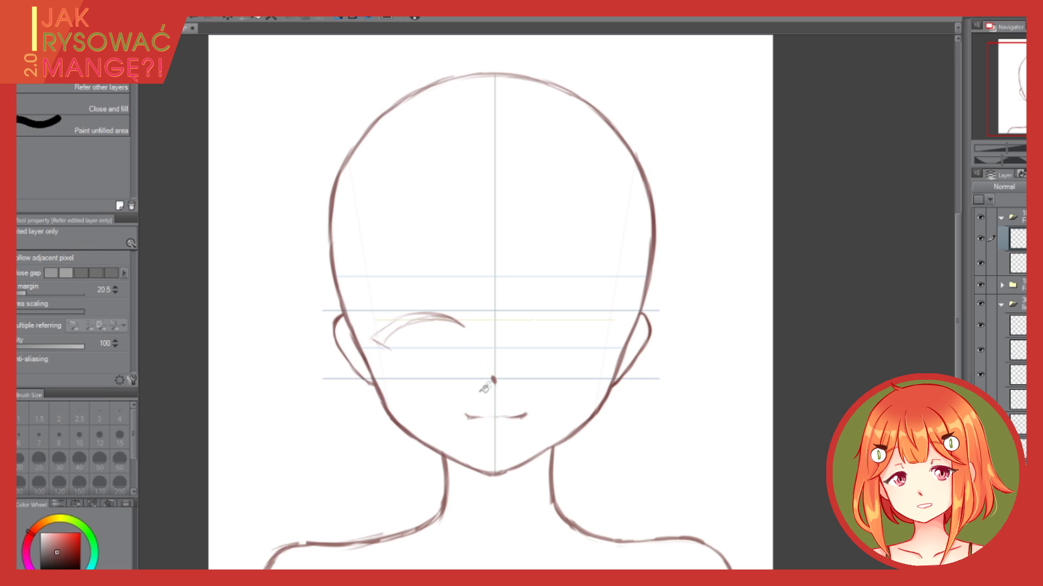
left_click(284, 279)
key("ctrl+z")
- Strengthen the lash outline at the left eye's inner corner and reduce the G-pen's brush size to 10
key("b")
left_click(25, 313)
left_click_drag(449, 317, 464, 327)
key("p")
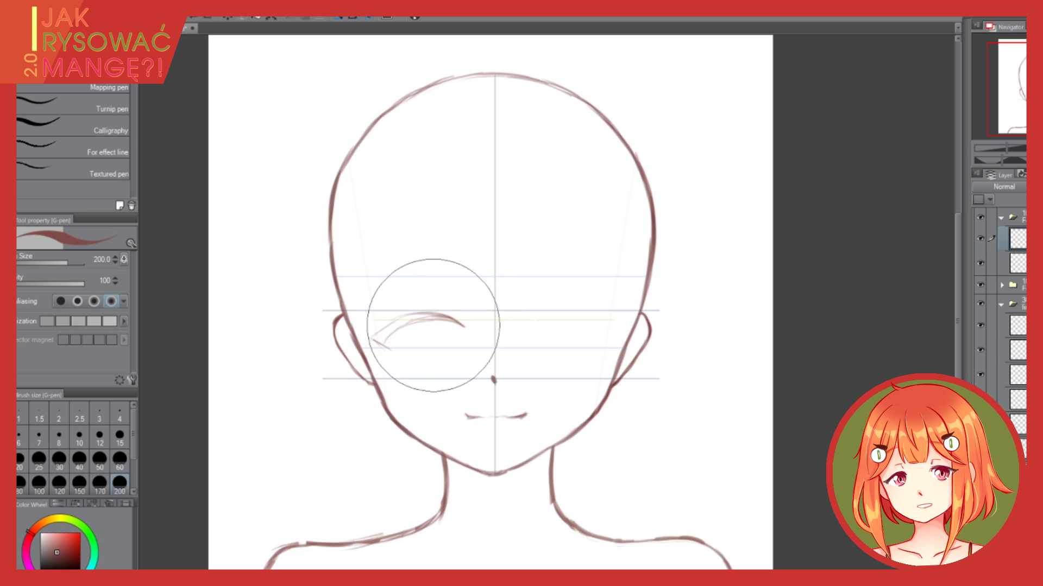
key("bracketleft")
key("bracketleft")
key("bracketleft")
key("bracketleft")
key("bracketright")
key("bracketright")
- Redraw the left eye's upper lash outline as a closed shape and fill it with the dark reddish brown
mouse_move(451, 322)
left_mouse_down()
mouse_move(406, 326)
mouse_move(384, 344)
left_mouse_up()
key("ctrl+z")
left_click_drag(419, 315, 464, 326)
left_click_drag(433, 314, 372, 337)
key("g")
left_click(402, 324)
key("b")
- Set the Dense watercolor brush to size 8 and extend the left eye's lash at its top edge and outer corner
key("bracketleft")
key("bracketleft")
key("bracketleft")
key("bracketright")
key("bracketright")
key("bracketright")
key("bracketright")
mouse_move(418, 317)
left_mouse_down()
mouse_move(361, 347)
mouse_move(432, 305)
mouse_move(422, 309)
mouse_move(455, 315)
left_mouse_up()
mouse_move(385, 341)
left_mouse_down()
mouse_move(397, 352)
mouse_move(360, 339)
left_mouse_up()
- Draw pointed lashes at the left eye's outer corner and an eyelid crease above the eye with the G-pen
key("p")
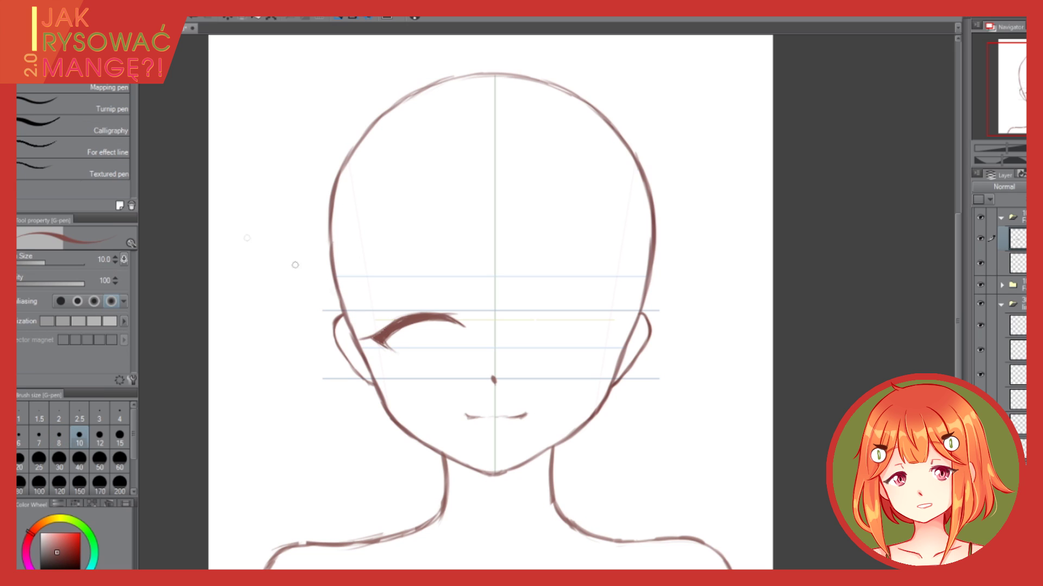
mouse_move(360, 342)
left_mouse_down()
mouse_move(381, 334)
mouse_move(366, 329)
left_mouse_up()
left_click_drag(454, 307, 405, 308)
mouse_move(438, 299)
left_mouse_down()
mouse_move(449, 305)
mouse_move(405, 308)
left_mouse_up()
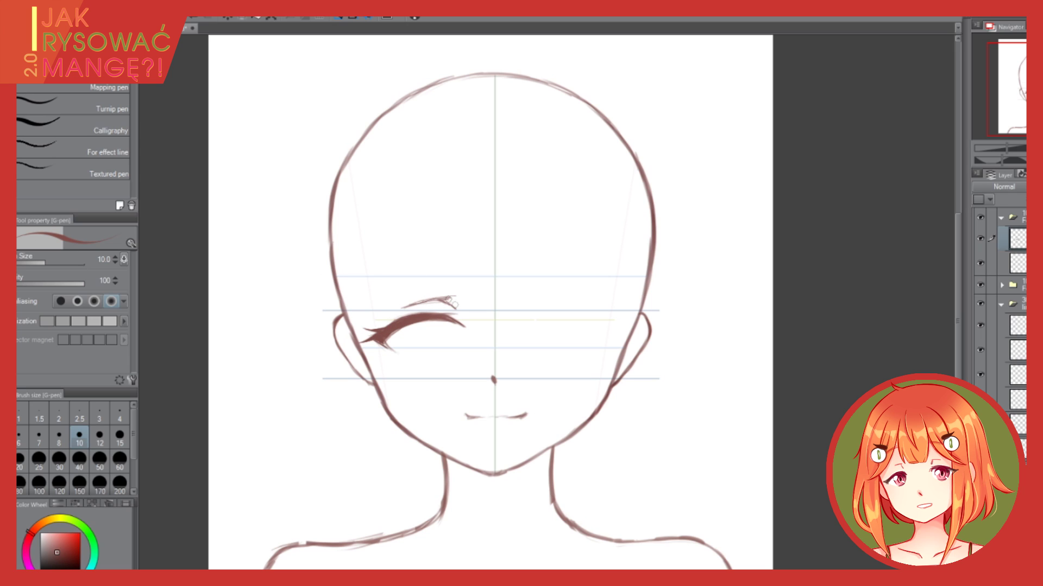
- Sketch an arched eyebrow high above the left eye, sloping down towards the outer side of the face
left_click(450, 286)
mouse_move(455, 241)
left_mouse_down()
mouse_move(377, 268)
mouse_move(454, 234)
mouse_move(424, 242)
left_mouse_up()
key("b")
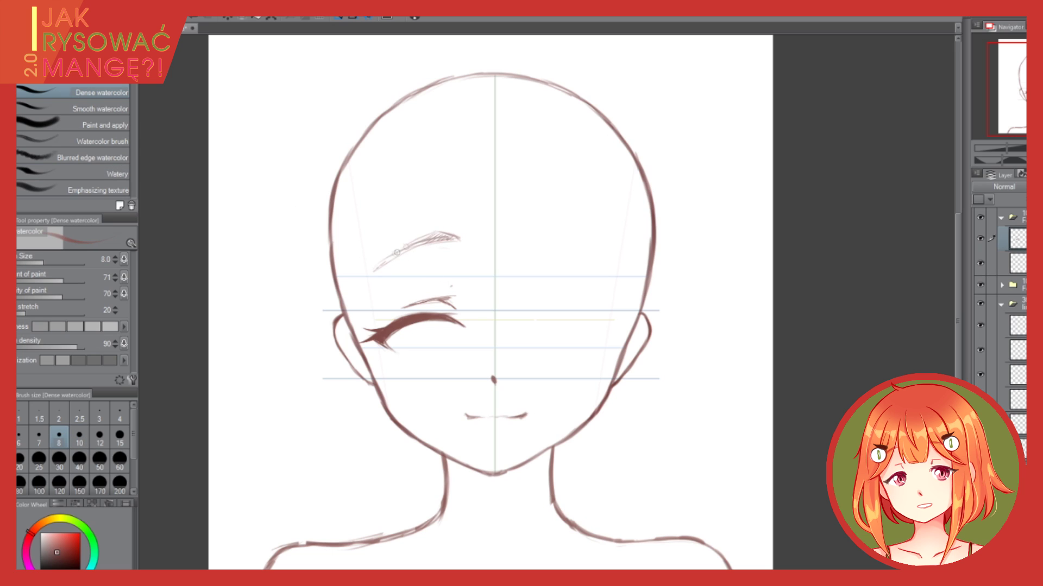
- Draw a curved lower-eyelid guide beneath the left eye on a new layer
key("ctrl+shift+n")
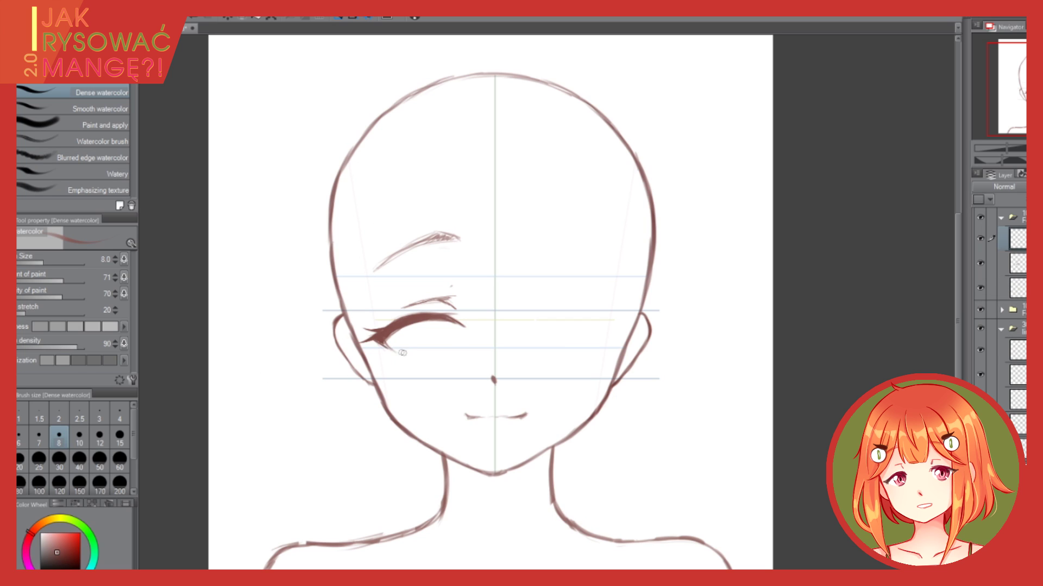
left_click_drag(386, 355, 468, 347)
left_click(1013, 264)
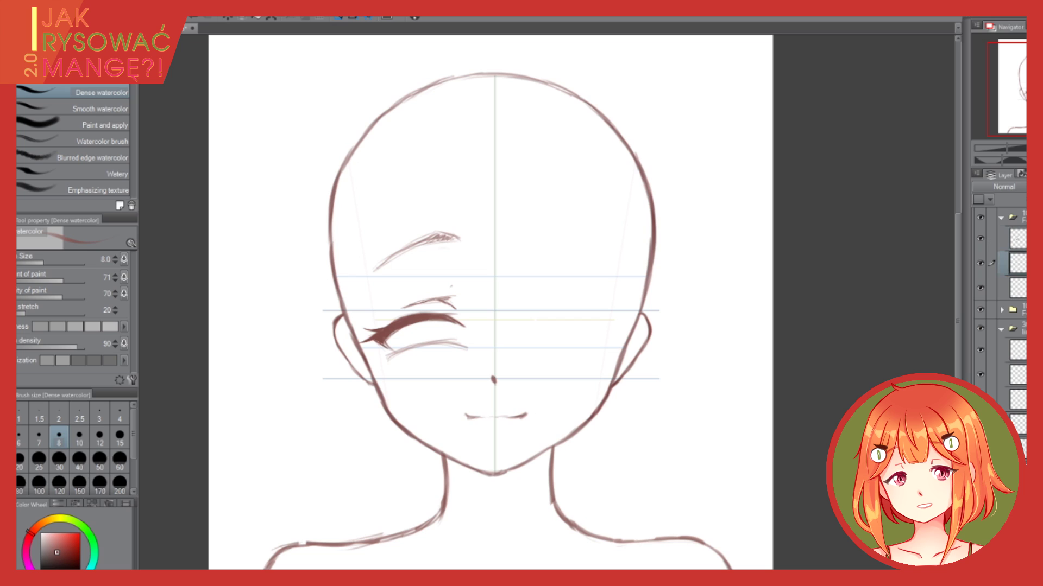
- Outline the left eye's iris on the top layer, between the lash and the lower-eyelid guide, and hide the guide's layer
left_click(1013, 239)
left_click_drag(442, 321, 435, 341)
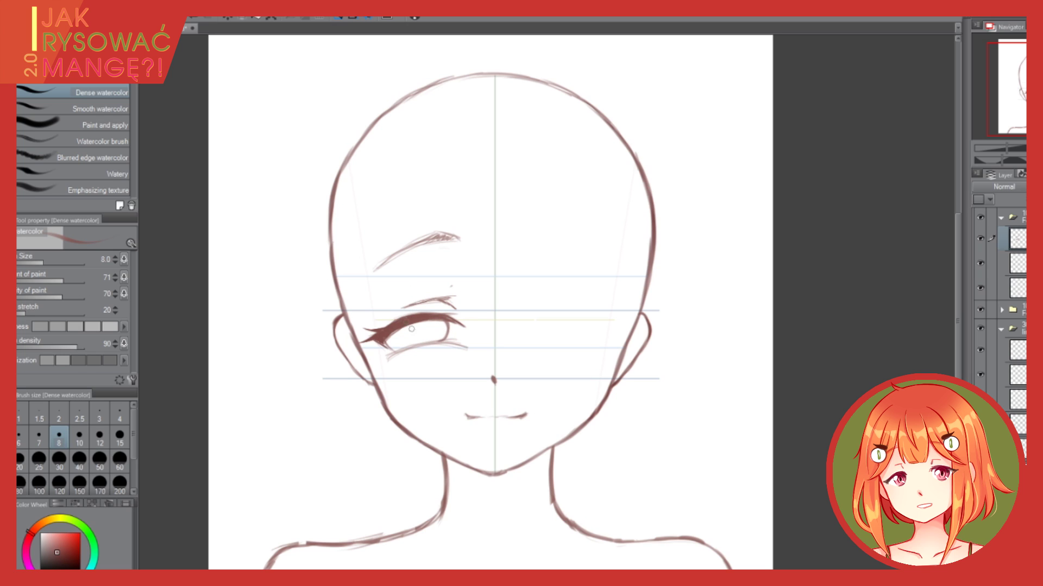
left_click_drag(400, 331, 405, 344)
left_click(981, 264)
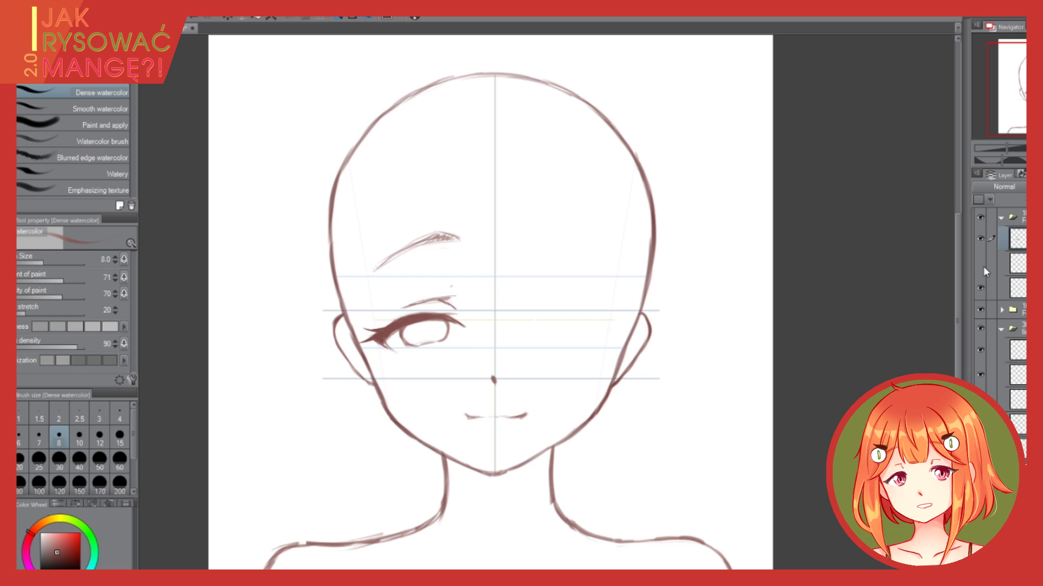
- Clean up the left eye's iris outline with the eraser and shade the iris with brush strokes, leaving light highlights
key("e")
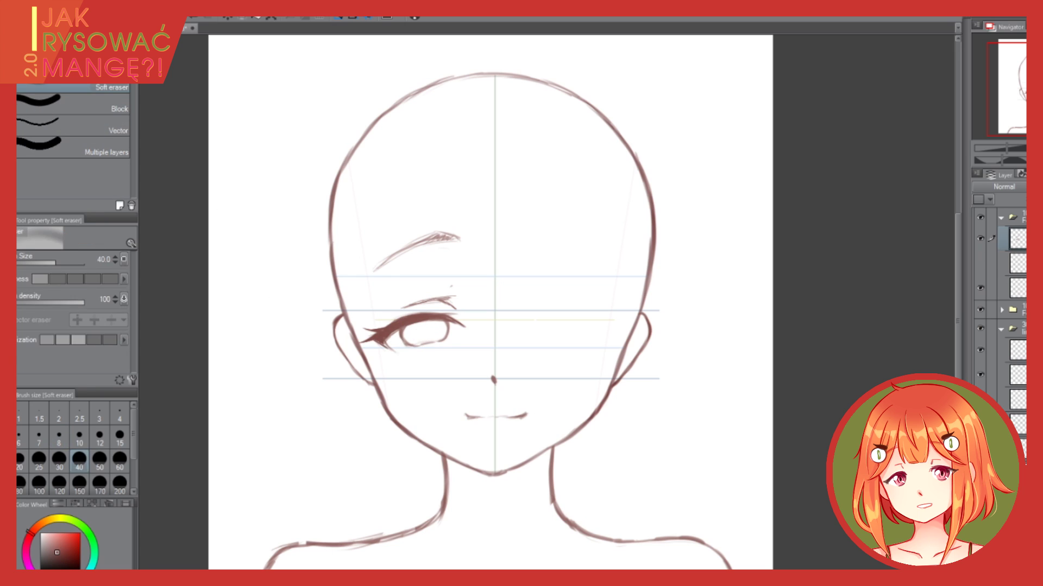
key("b")
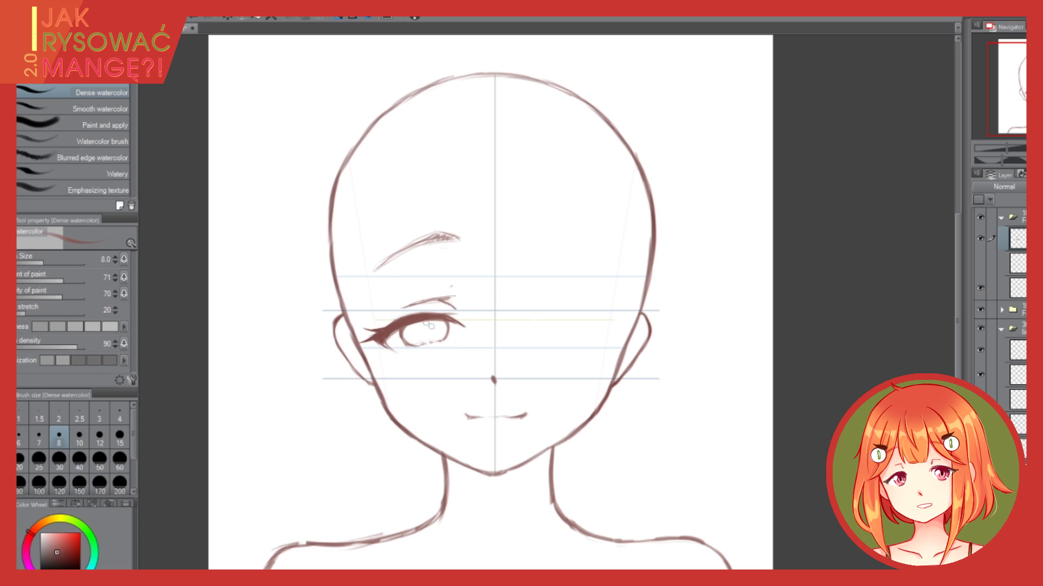
left_click_drag(404, 339, 449, 322)
key("e")
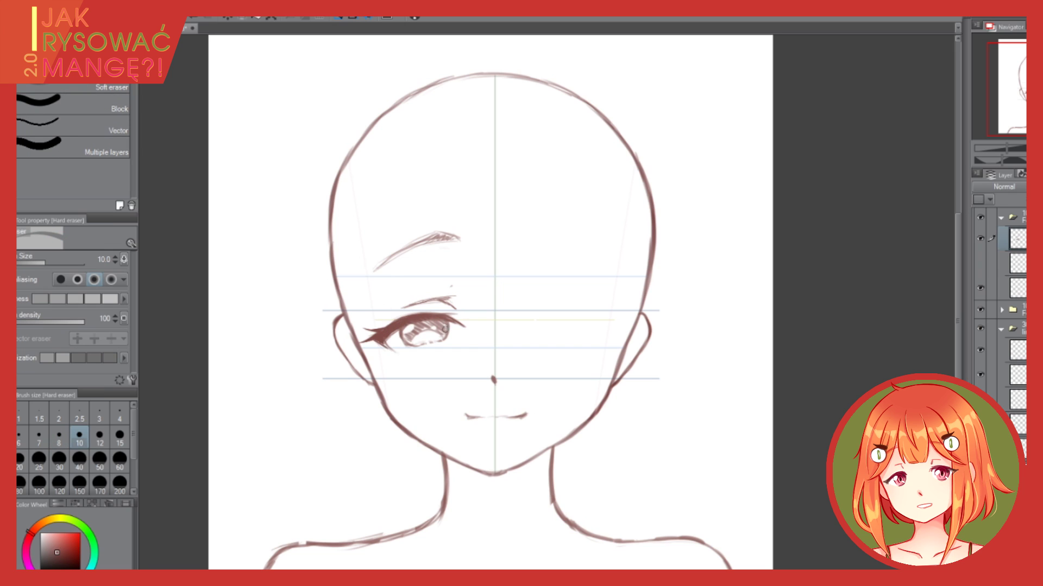
key("b")
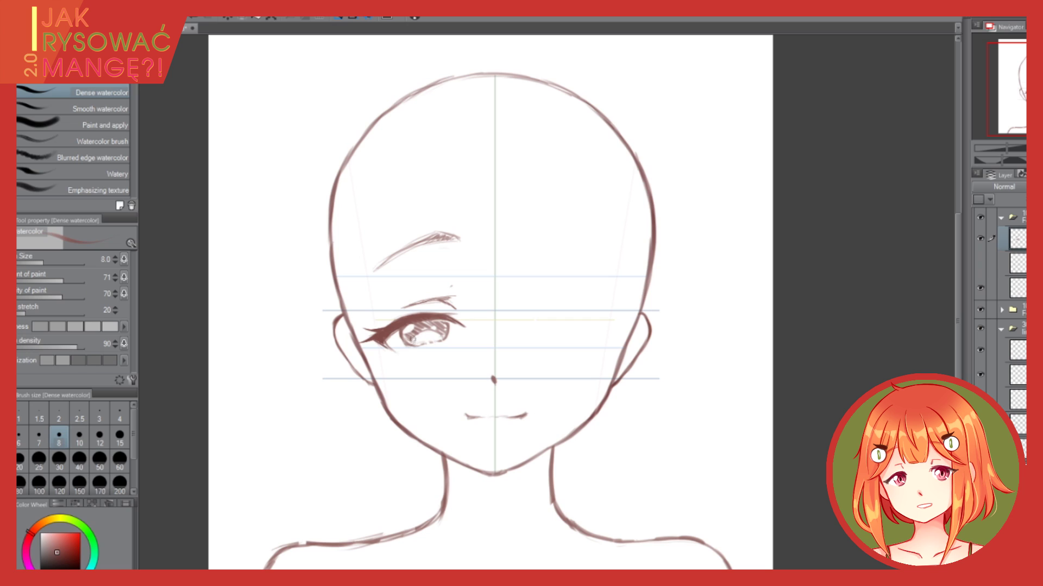
- Mark vertical guide strokes at the inner corners of both eyes on a new layer
left_click(980, 238)
left_click(980, 238)
key("ctrl+shift+n")
left_click_drag(468, 306, 468, 336)
left_click_drag(524, 298, 520, 340)
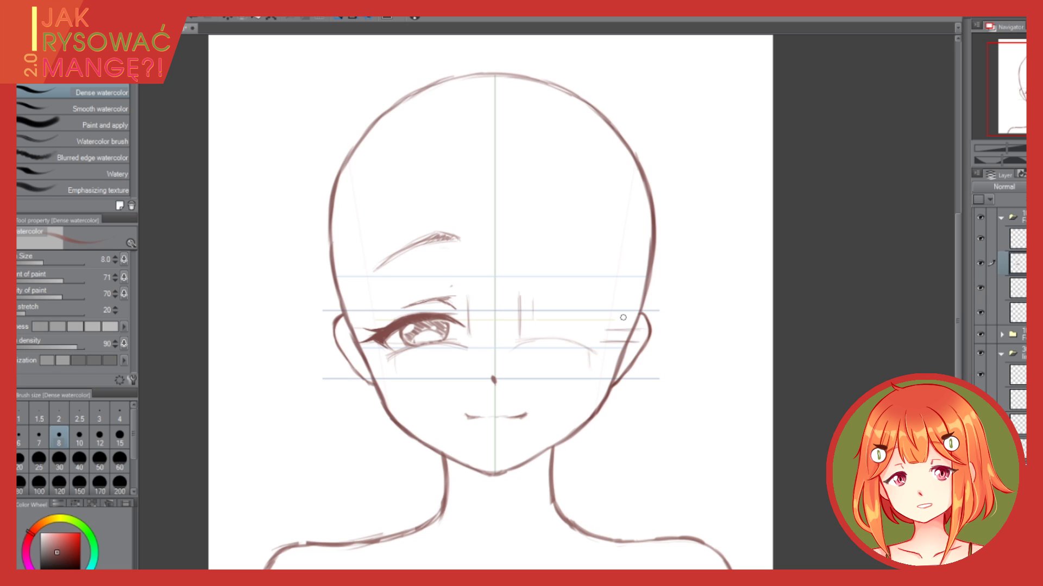
- Draw the right eye to mirror the left, with upper lash, eyelid crease and a shaded iris
left_click_drag(523, 324, 604, 335)
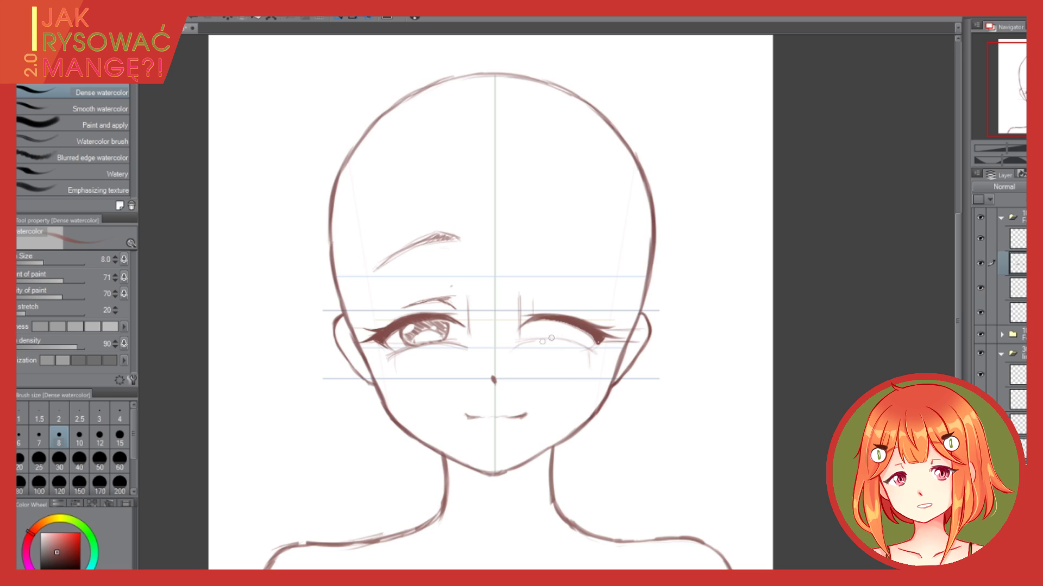
mouse_move(598, 341)
left_mouse_down()
mouse_move(582, 353)
mouse_move(600, 337)
left_mouse_up()
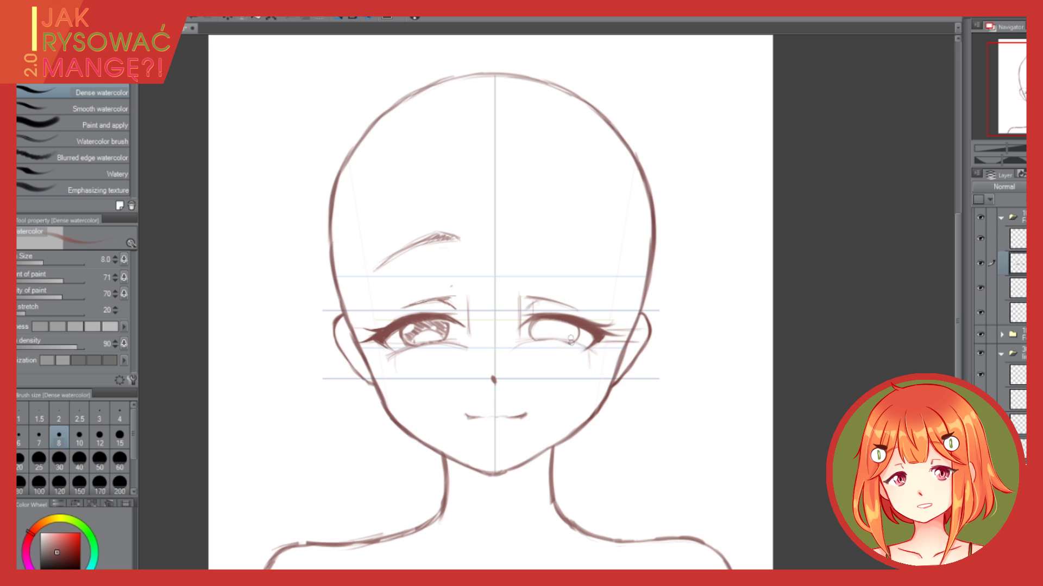
mouse_move(564, 335)
left_mouse_down()
mouse_move(547, 327)
mouse_move(536, 338)
left_mouse_up()
left_click_drag(535, 338, 545, 326)
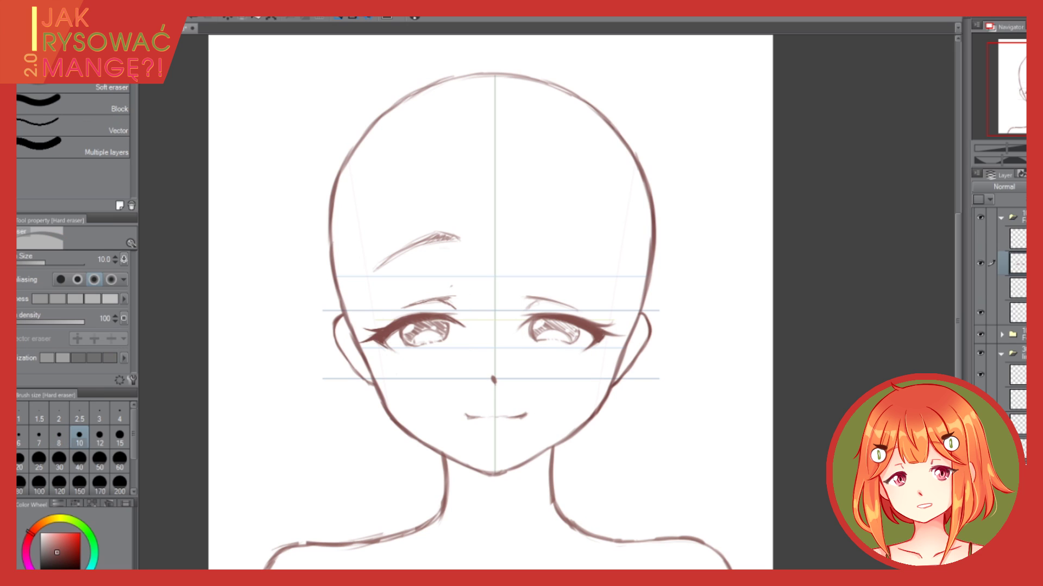
key("b")
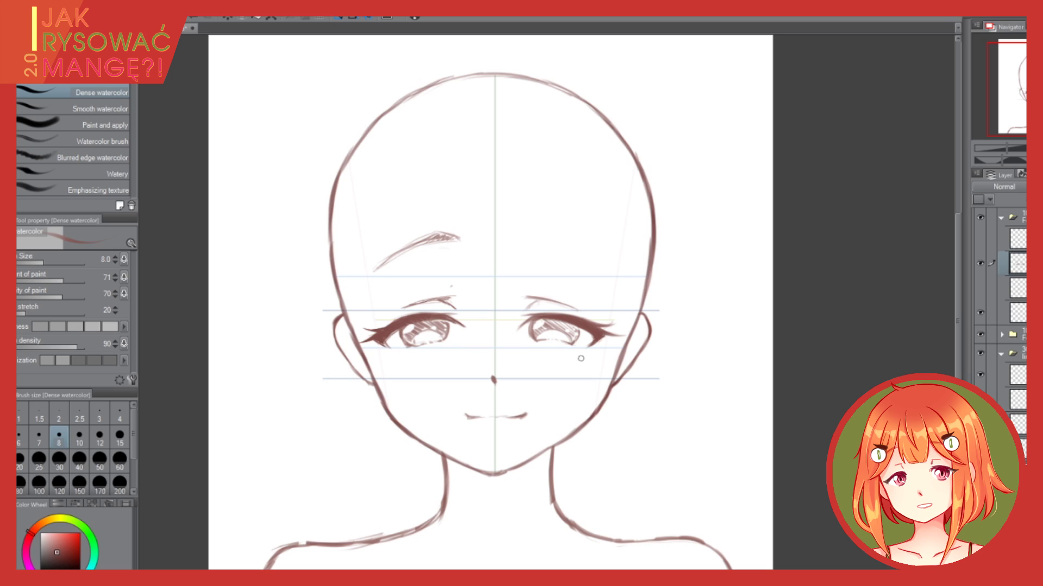
- Draw the matching right eyebrow and touch up the inner end of the right eye's upper lash
left_click_drag(524, 234, 612, 271)
mouse_move(530, 233)
left_mouse_down()
mouse_move(617, 271)
mouse_move(608, 266)
left_mouse_up()
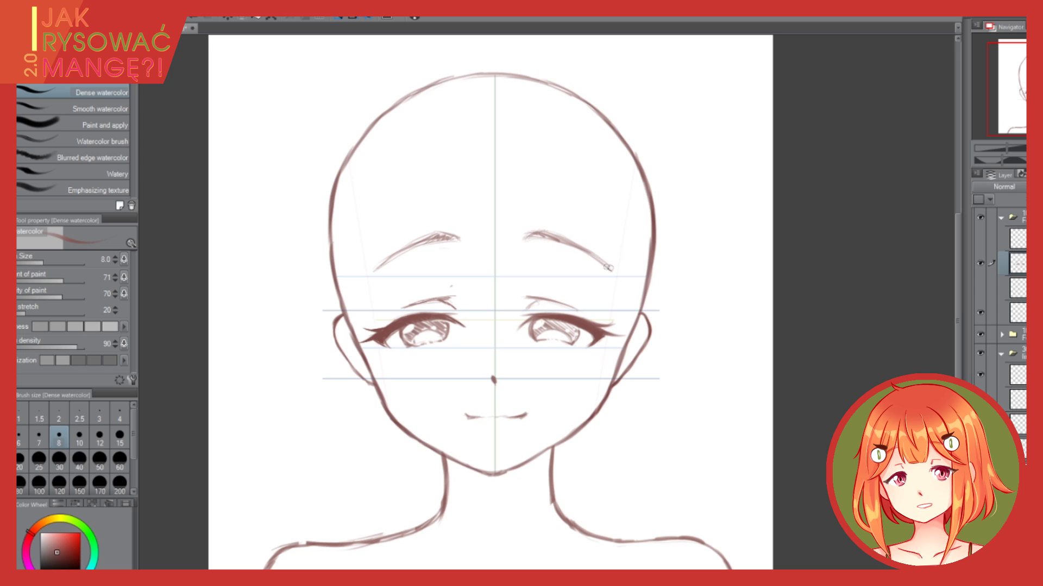
key("e")
key("b")
left_click_drag(544, 319, 525, 326)
- Hatch slanted blush strokes on both cheeks and across the bridge of the nose on a new layer
key("ctrl+shift+n")
left_click_drag(599, 353, 584, 370)
left_click_drag(593, 354, 571, 368)
left_click_drag(583, 354, 554, 367)
left_click_drag(563, 356, 542, 368)
left_click_drag(425, 363, 382, 375)
left_click_drag(509, 352, 495, 362)
left_click_drag(489, 351, 467, 363)
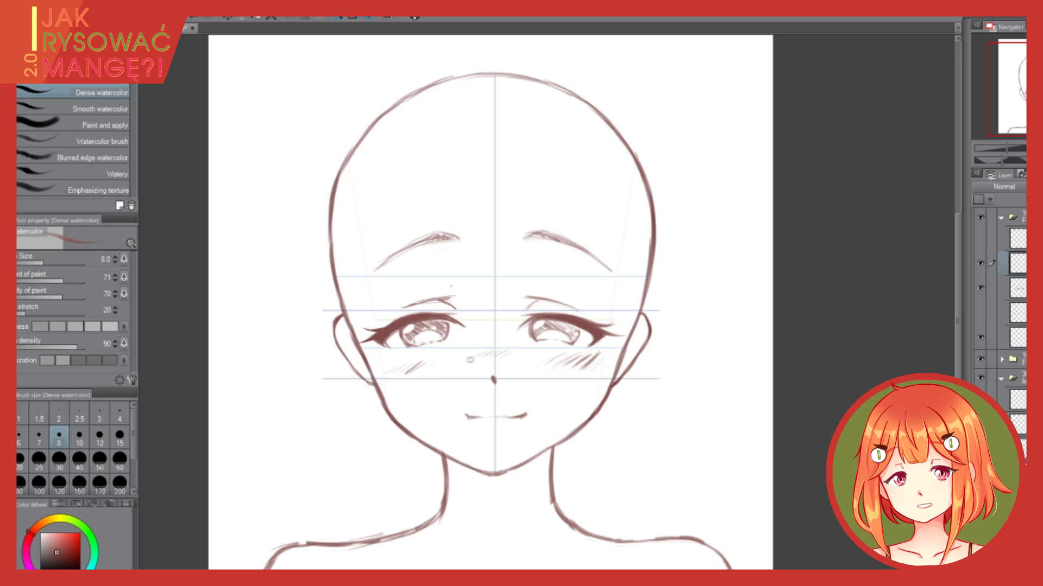
- Start a second face version on the bare head with only the nose, and outline the right eye's iris
left_click(991, 378)
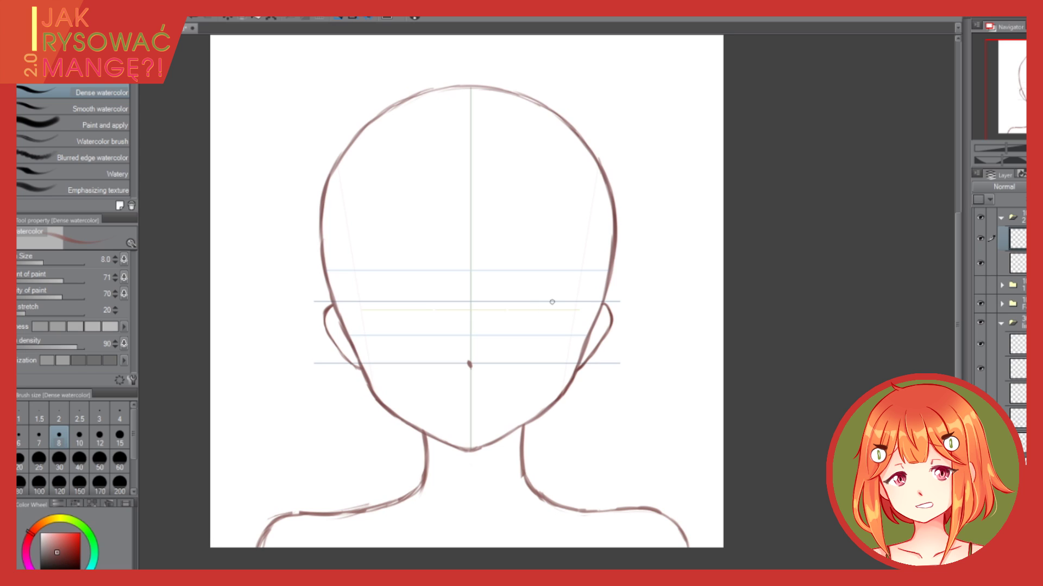
mouse_move(544, 285)
left_mouse_down()
mouse_move(548, 314)
mouse_move(535, 332)
left_mouse_up()
left_click_drag(501, 305, 508, 334)
mouse_move(514, 335)
left_mouse_down()
mouse_move(535, 333)
mouse_move(513, 335)
left_mouse_up()
mouse_move(537, 280)
left_mouse_down()
mouse_move(592, 308)
mouse_move(572, 307)
mouse_move(560, 328)
mouse_move(560, 300)
mouse_move(494, 301)
mouse_move(513, 298)
mouse_move(478, 326)
mouse_move(488, 317)
left_mouse_up()
key("ctrl+z")
key("ctrl+z")
- Outline the right eye's angled upper lash down to its outer corner and fill both parts of the shape
left_click_drag(540, 280, 491, 308)
mouse_move(510, 303)
left_mouse_down()
mouse_move(488, 320)
mouse_move(579, 307)
left_mouse_up()
mouse_move(579, 308)
left_mouse_down()
mouse_move(562, 318)
mouse_move(569, 307)
mouse_move(531, 284)
mouse_move(492, 314)
mouse_move(588, 309)
mouse_move(561, 320)
left_mouse_up()
left_click(12, 305)
left_click(533, 283)
left_click(570, 308)
left_click(12, 218)
- Add pointed lash tips to the right eye's upper lash and darken the iris outline with the G-pen
key("p")
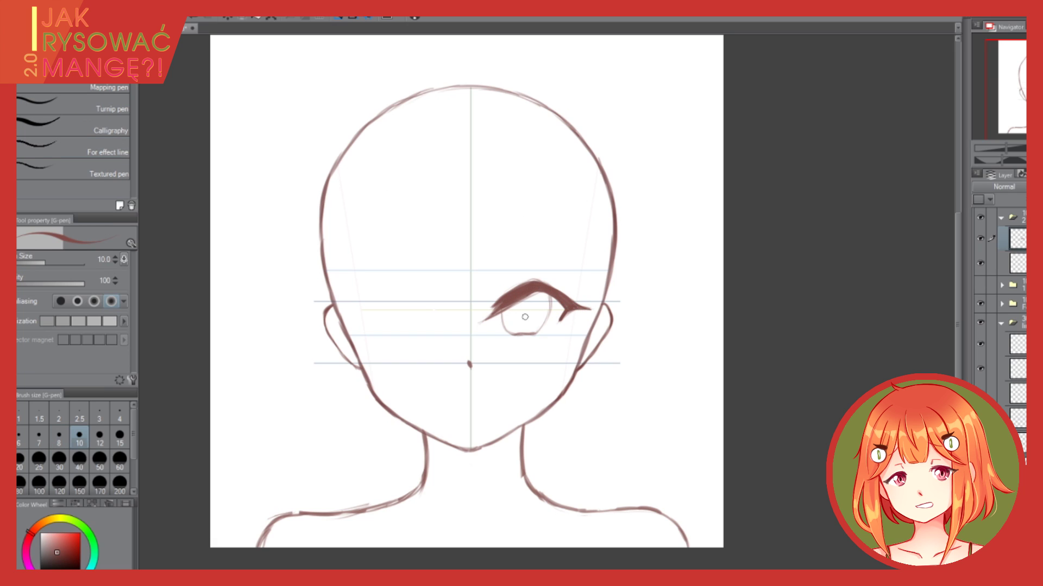
mouse_move(548, 279)
left_mouse_down()
mouse_move(525, 293)
mouse_move(558, 279)
left_mouse_up()
left_click_drag(509, 307, 479, 321)
mouse_move(543, 286)
left_mouse_down()
mouse_move(549, 317)
mouse_move(530, 334)
mouse_move(507, 326)
left_mouse_up()
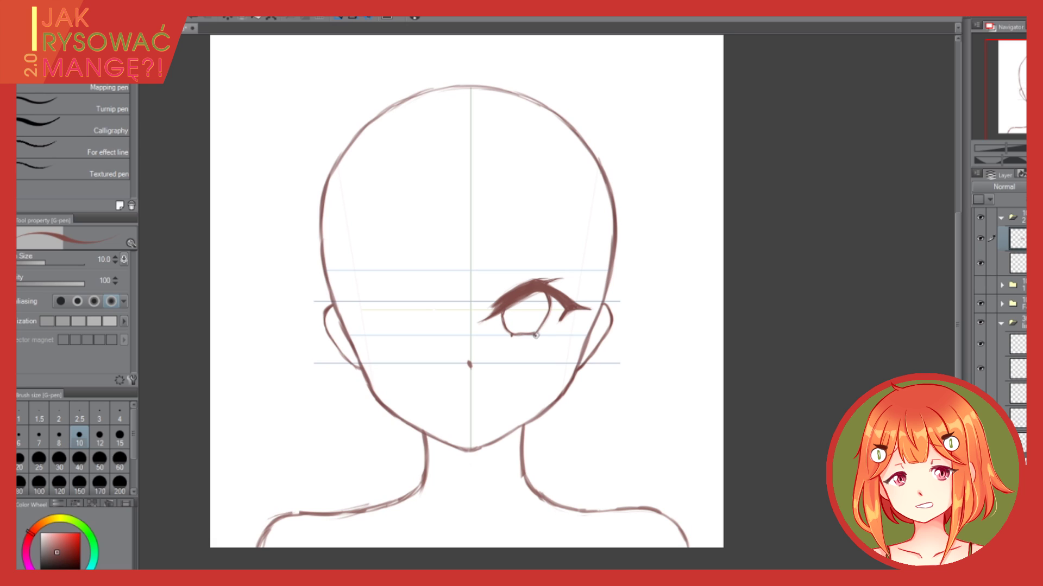
- Draw the right eye's pupil and shade the iris with the Dense watercolor brush around an oval highlight
left_click_drag(521, 311, 523, 315)
key("b")
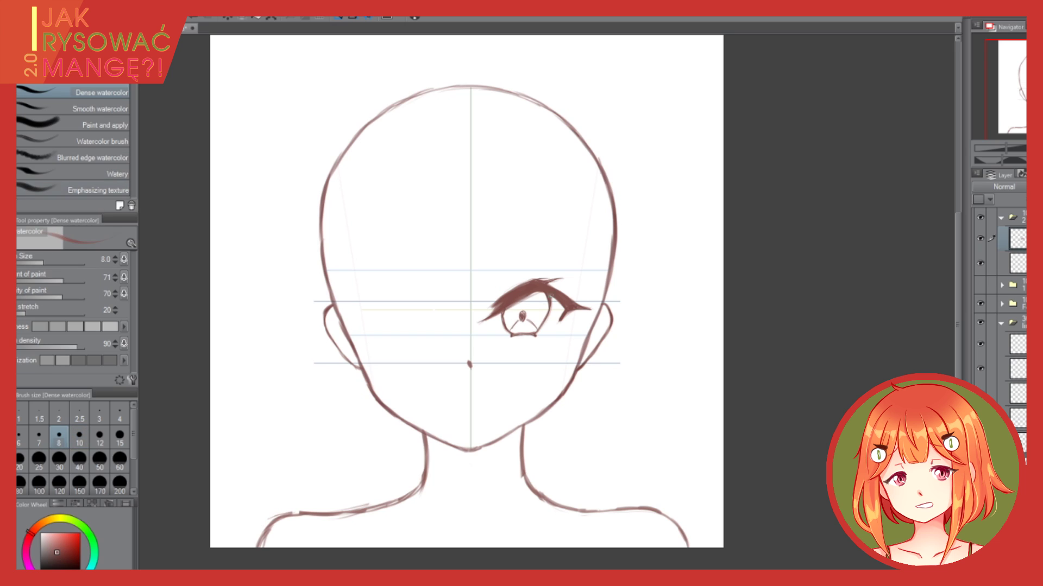
mouse_move(543, 308)
left_mouse_down()
mouse_move(515, 319)
mouse_move(542, 317)
mouse_move(525, 299)
mouse_move(508, 328)
left_mouse_up()
left_click_drag(548, 294, 532, 314)
key("e")
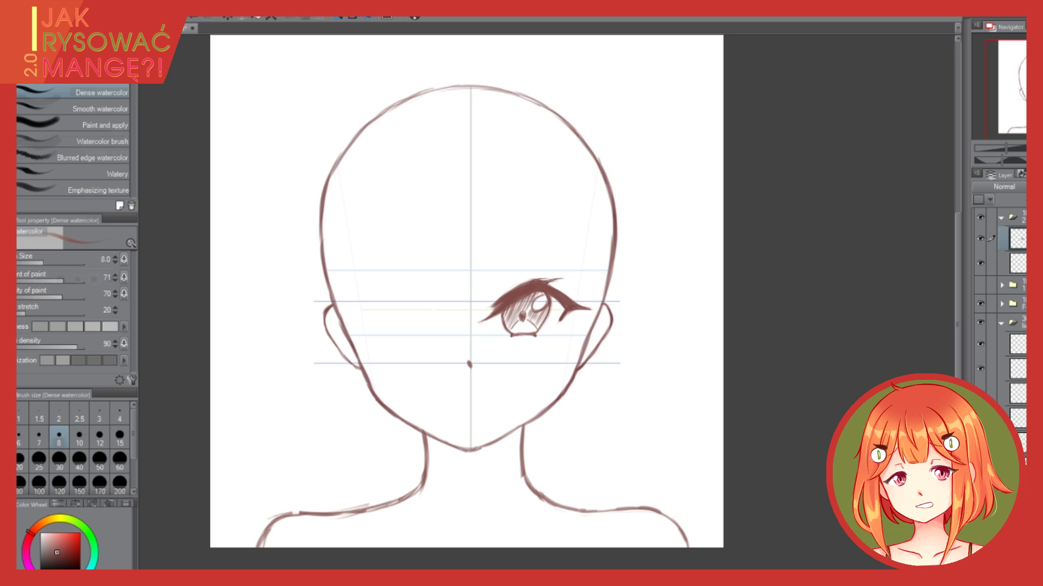
key("p")
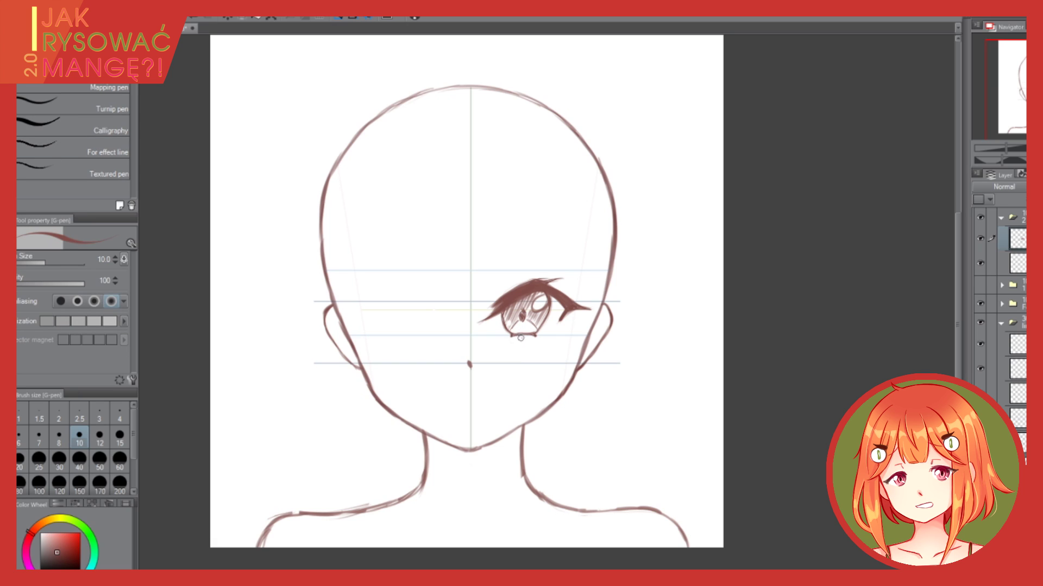
- Draw a steep angled brow above the right eye, with short shading strokes below the eye and G-pen creases beside its inner corner
left_click_drag(504, 341, 520, 341)
left_click_drag(481, 296, 567, 258)
key("b")
left_click_drag(488, 291, 541, 260)
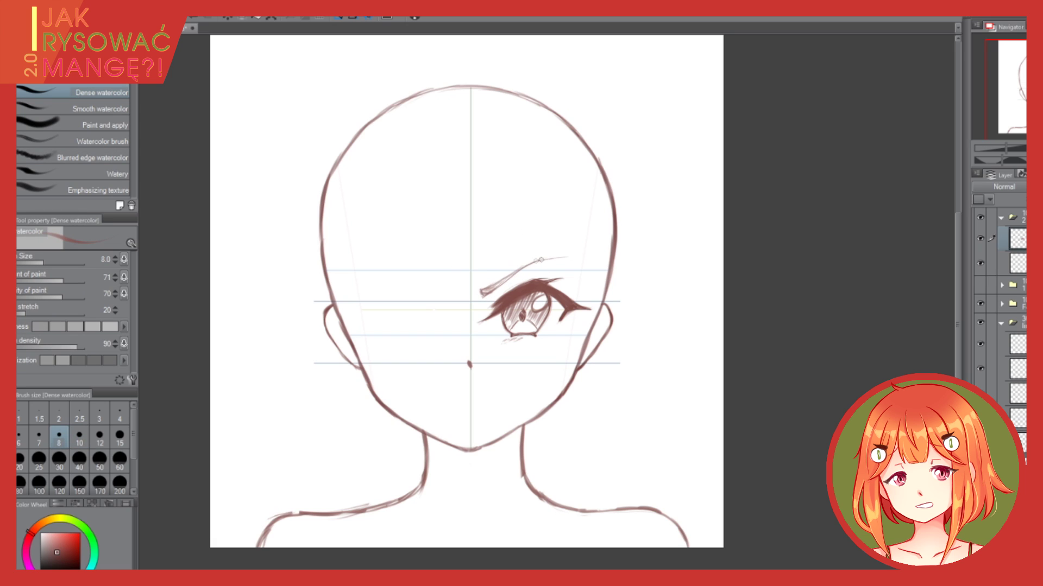
key("p")
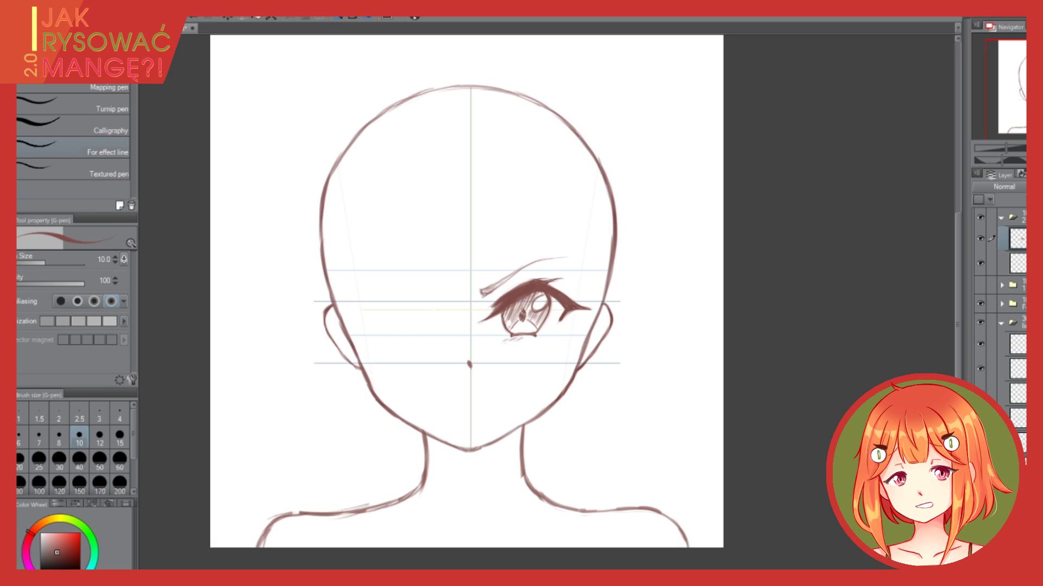
mouse_move(491, 304)
left_mouse_down()
mouse_move(521, 282)
mouse_move(484, 309)
left_mouse_up()
key("b")
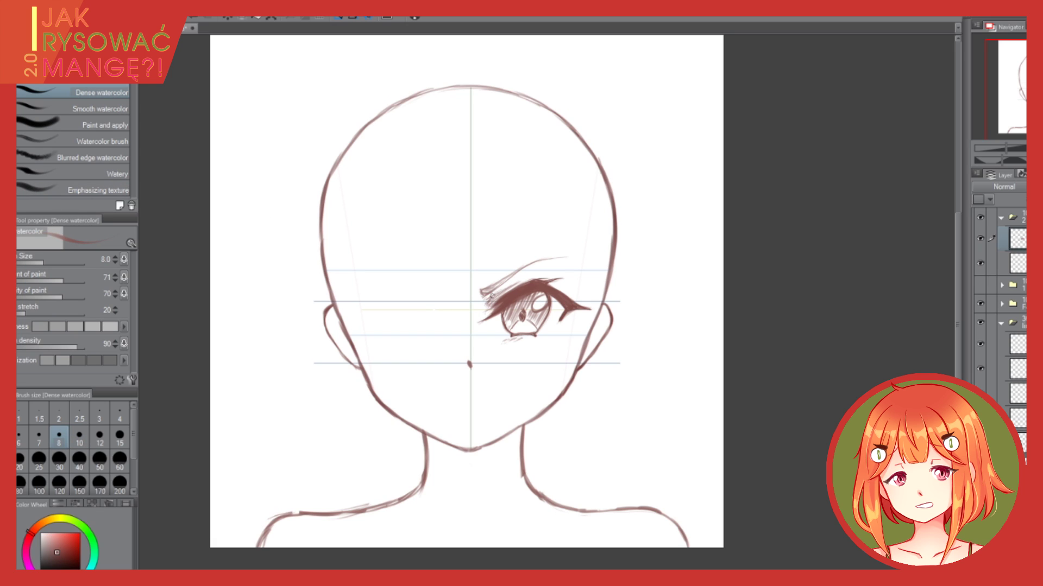
- Copy the right eye and brow, flip the copy horizontally and position it as the left eye
left_click_drag(474, 347, 463, 348)
key("ctrl+z")
key("m")
mouse_move(589, 272)
left_mouse_down()
mouse_move(478, 331)
mouse_move(570, 335)
mouse_move(394, 336)
left_mouse_up()
left_click(554, 371)
left_click(41, 260)
key("k")
left_click(454, 372)
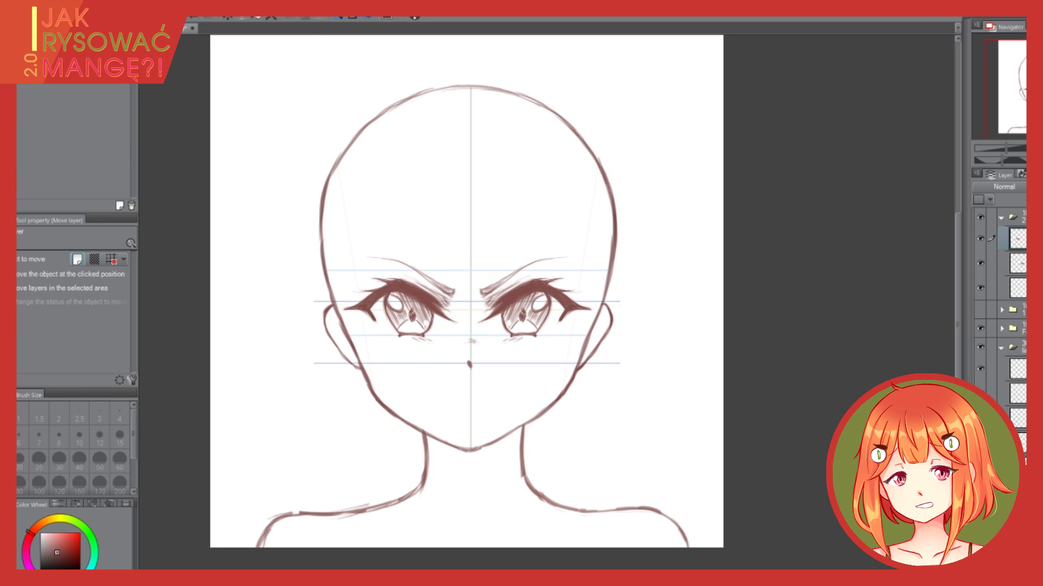
- Select the right eye with its brow and nudge it slightly outward from the centre line
key("m")
mouse_move(528, 232)
left_mouse_down()
mouse_move(472, 318)
mouse_move(604, 296)
left_mouse_up()
left_click(558, 369)
left_click_drag(536, 320, 541, 320)
key("Return")
- Select the left eye's iris and flip it so its highlight sits on the same side as in the right eye
mouse_move(458, 333)
left_mouse_down()
mouse_move(473, 343)
mouse_move(461, 332)
left_mouse_up()
key("ctrl+t")
key("Return")
key("ctrl+d")
- Draw an open mouth with pointed corners below the nose, centred on the vertical guide
key("p")
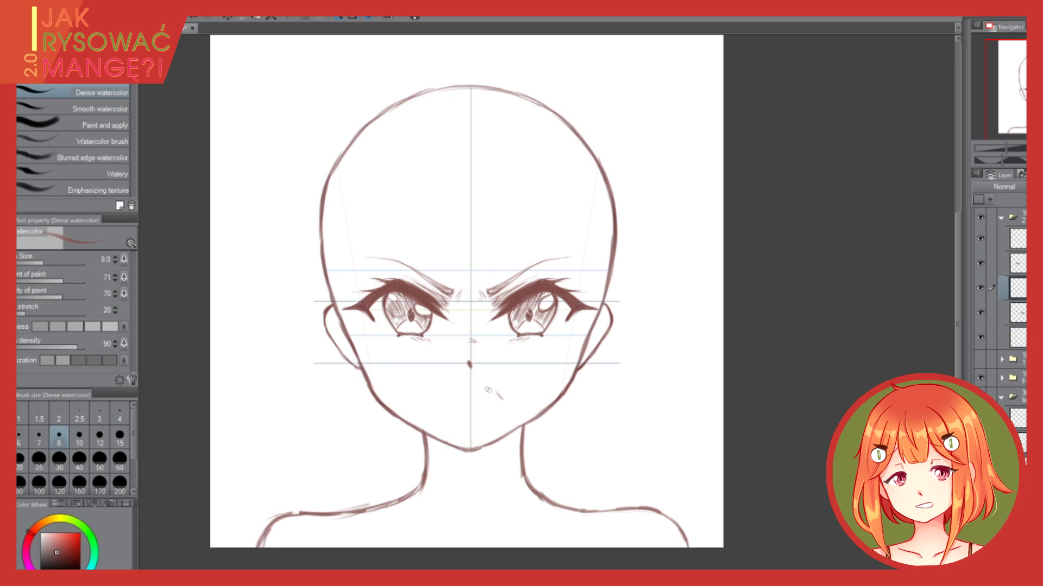
mouse_move(495, 394)
left_mouse_down()
mouse_move(445, 403)
mouse_move(502, 399)
mouse_move(471, 416)
mouse_move(444, 405)
mouse_move(453, 413)
mouse_move(503, 399)
mouse_move(452, 397)
left_mouse_up()
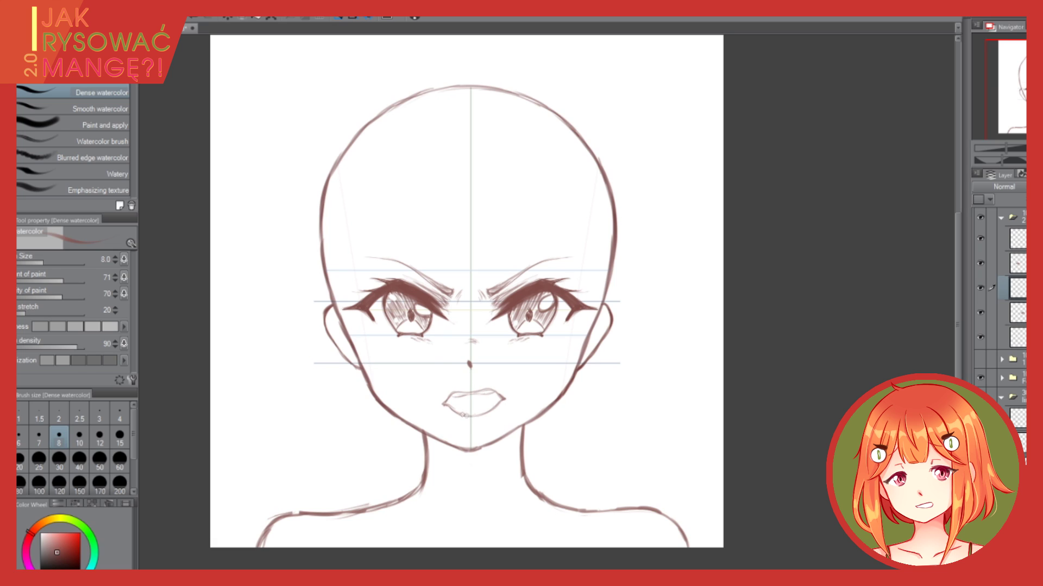
left_click_drag(491, 393, 496, 404)
left_click_drag(494, 393, 501, 400)
- Nudge the open mouth slightly left and strengthen its outline with the G-pen
key("k")
key("ctrl+t")
key("Left")
key("Return")
key("p")
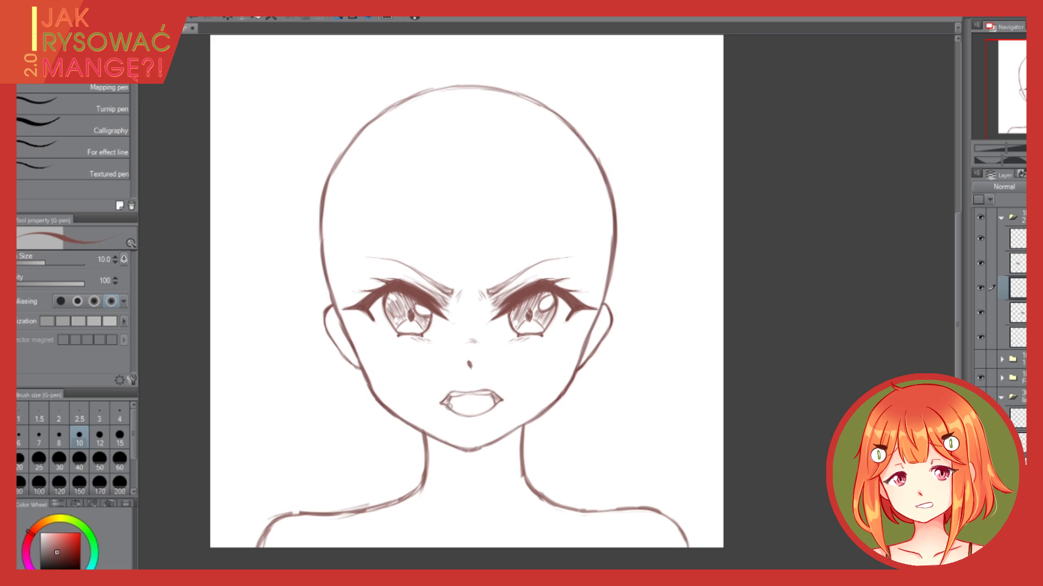
- Hide the open mouth and sketch a smaller, downturned alternative mouth on a new layer
left_click(980, 288)
key("ctrl+shift+n")
key("b")
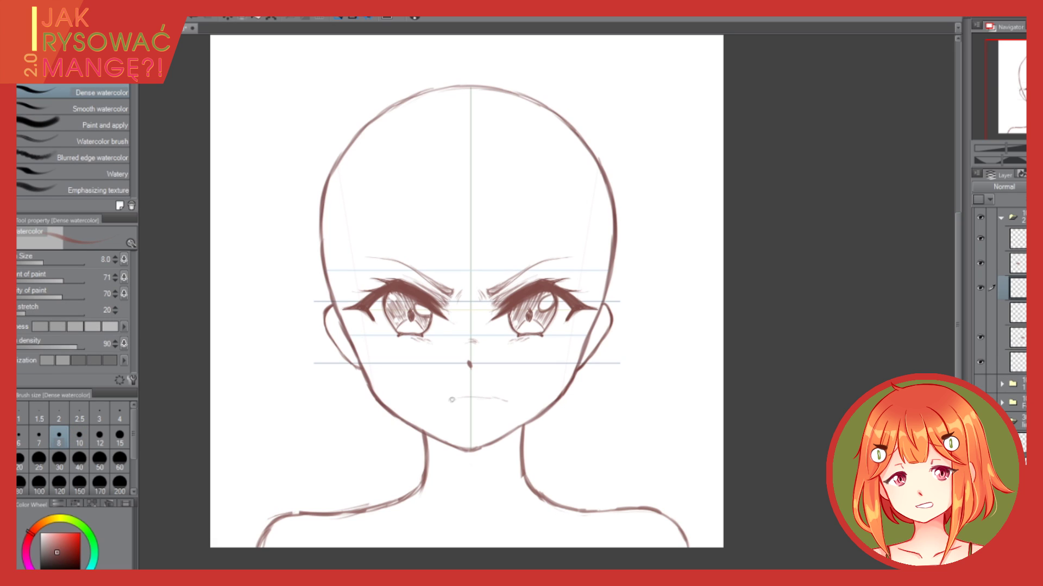
key("ctrl+z")
key("ctrl+z")
left_click_drag(494, 402, 454, 398)
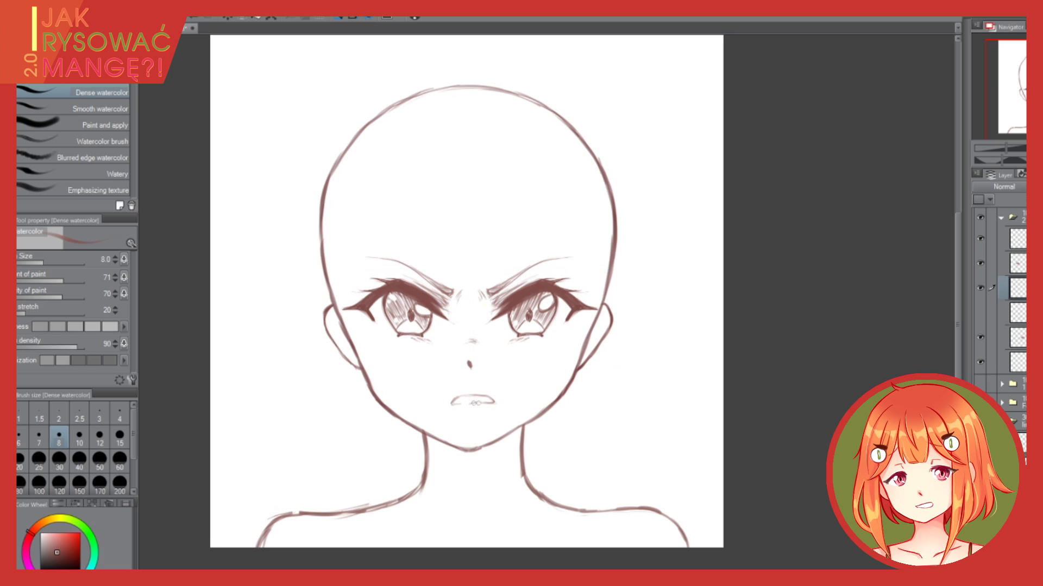
- Undo and rework the alternative mouth's lines, and bring the open mouth back into view
key("ctrl+z")
key("ctrl+z")
mouse_move(451, 406)
left_mouse_down()
mouse_move(495, 407)
mouse_move(483, 411)
mouse_move(490, 391)
left_mouse_up()
key("ctrl+z")
mouse_move(451, 398)
left_mouse_down()
mouse_move(492, 392)
mouse_move(470, 397)
left_mouse_up()
key("ctrl+z")
key("ctrl+z")
key("ctrl+z")
key("ctrl+z")
mouse_move(447, 408)
left_mouse_down()
mouse_move(462, 399)
mouse_move(496, 407)
left_mouse_up()
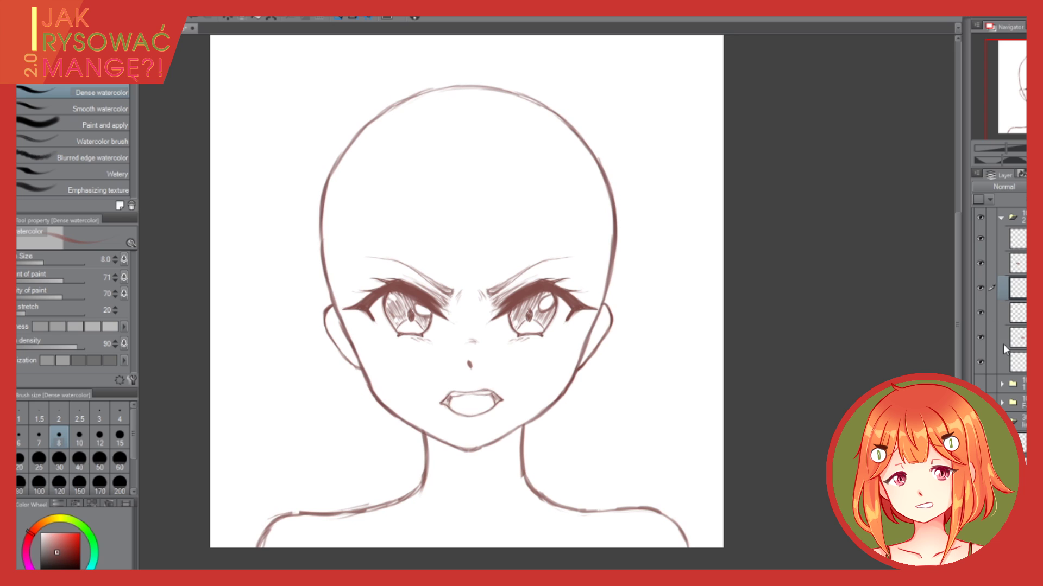
left_click(1005, 314)
key("ctrl+t")
key("Return")
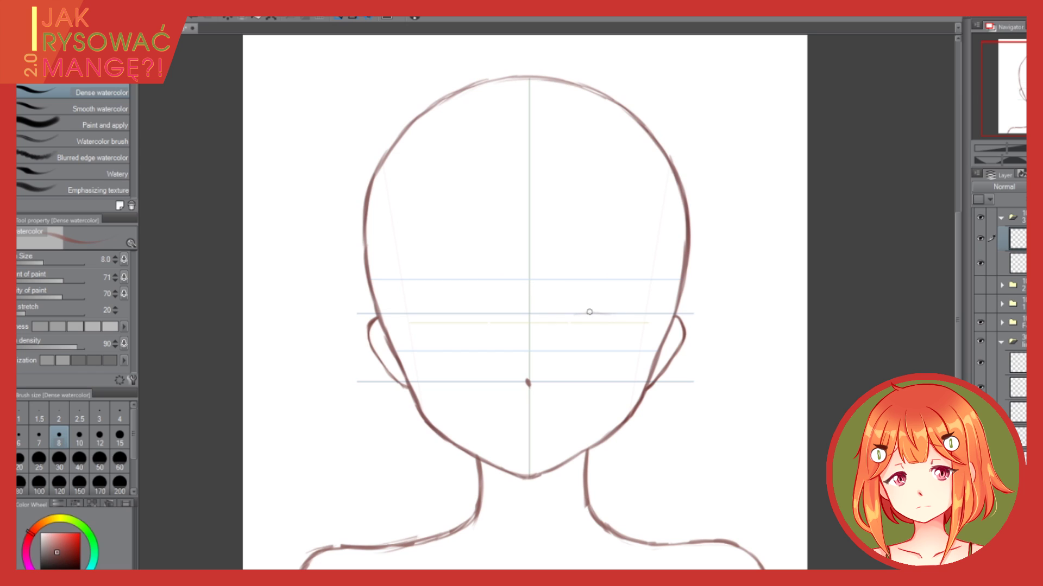
- Start a third face version on the bare head with only the nose, and sketch the right eye's drooping upper lash and outer corner
left_click_drag(572, 314, 611, 314)
mouse_move(613, 317)
left_mouse_down()
mouse_move(670, 334)
mouse_move(638, 342)
left_mouse_up()
left_click_drag(615, 325, 635, 341)
left_click_drag(625, 333, 594, 314)
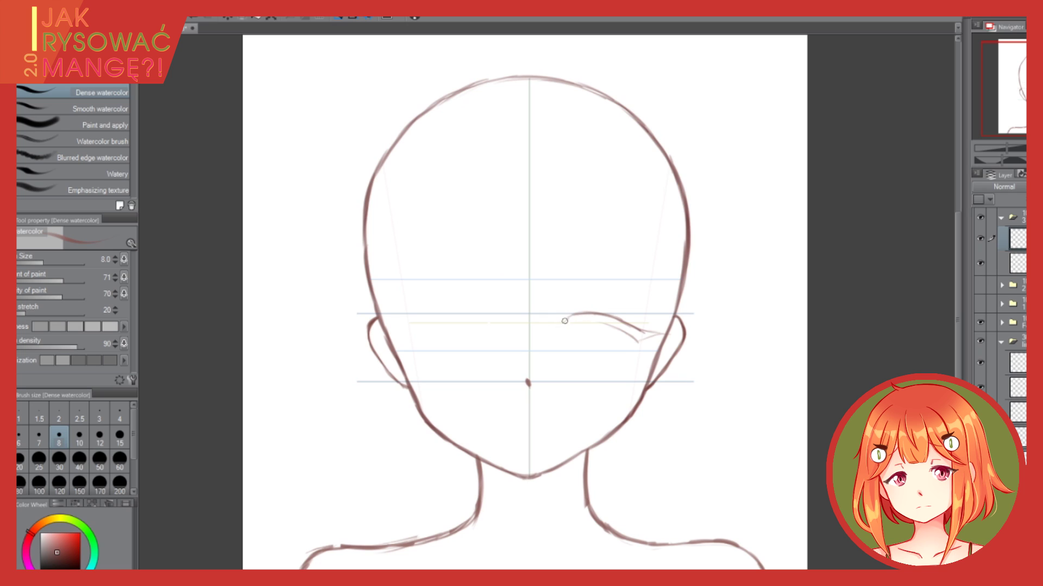
- Close the right eye's lash outline with a pointed inner tip and fill the shape solid
mouse_move(564, 321)
left_mouse_down()
mouse_move(619, 329)
mouse_move(604, 325)
left_mouse_up()
key("ctrl+z")
left_click_drag(610, 327, 550, 329)
mouse_move(641, 338)
left_mouse_down()
mouse_move(619, 352)
mouse_move(660, 332)
mouse_move(602, 314)
mouse_move(633, 343)
mouse_move(611, 321)
mouse_move(563, 317)
mouse_move(554, 327)
left_mouse_up()
key("g")
left_click(601, 318)
key("b")
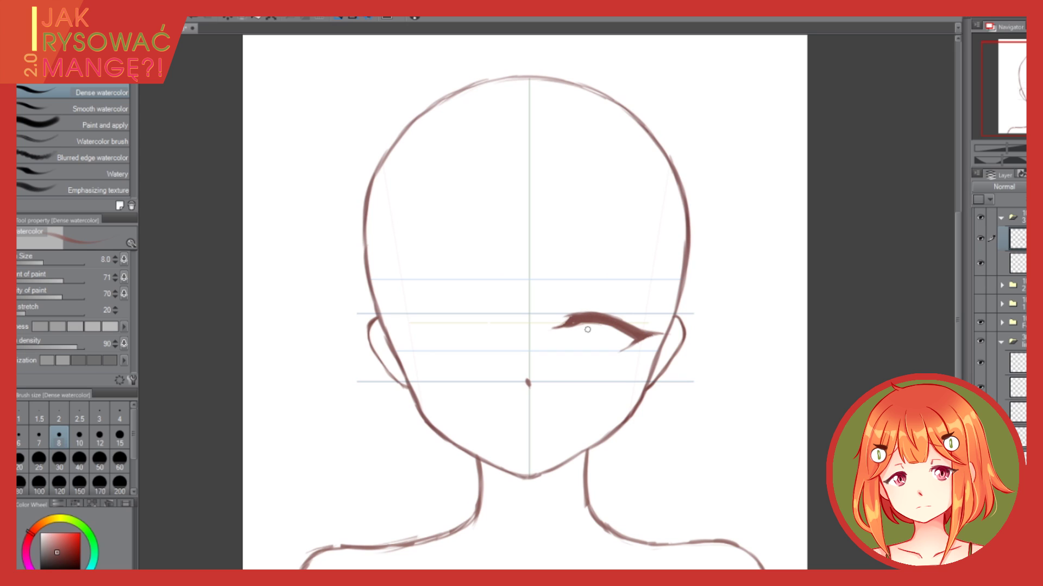
- Add a layer below the lash and sketch a curved lower-lid guide from the centre line towards the ear
key("alt+[")
key("ctrl+shift+n")
mouse_move(650, 367)
left_mouse_down()
mouse_move(620, 352)
mouse_move(593, 351)
mouse_move(630, 358)
mouse_move(554, 352)
left_mouse_up()
mouse_move(617, 356)
left_mouse_down()
mouse_move(529, 353)
mouse_move(581, 346)
mouse_move(666, 375)
mouse_move(600, 347)
mouse_move(586, 348)
mouse_move(617, 353)
mouse_move(551, 345)
left_mouse_up()
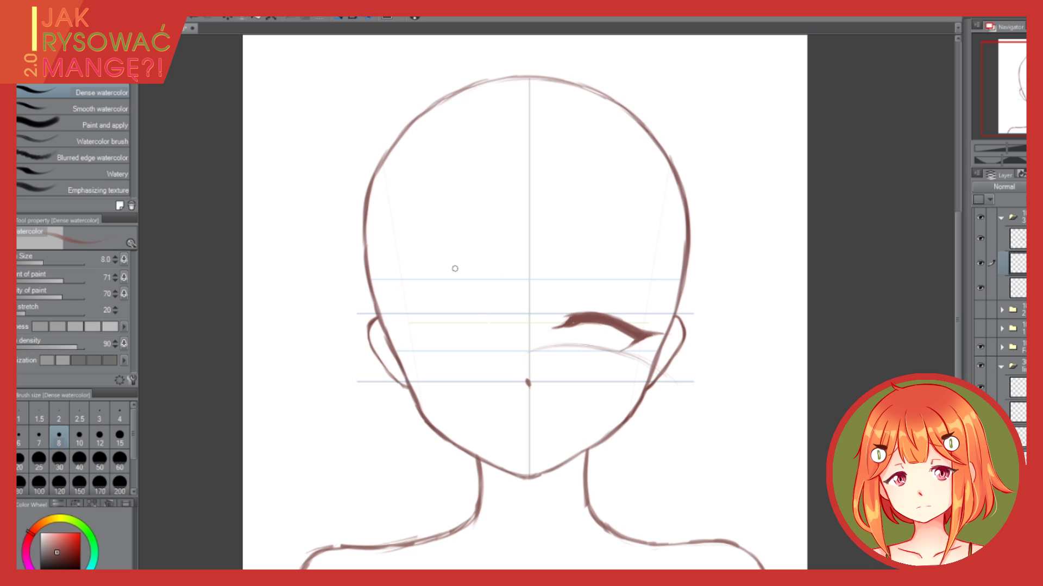
- Outline the right iris on the lash layer between the upper lash and the curved guide, and add fine lash tips
left_click(1019, 237)
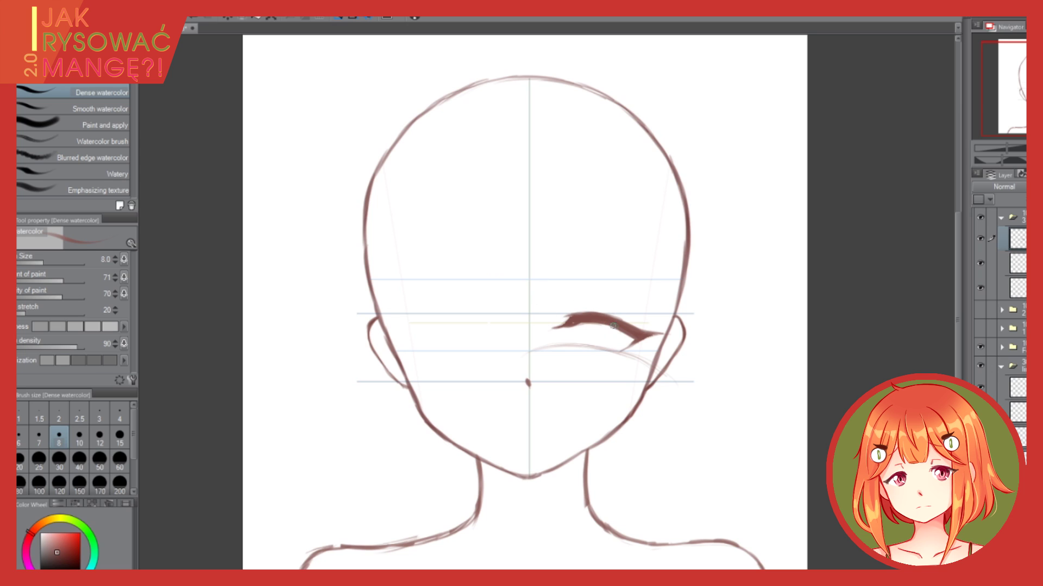
mouse_move(618, 332)
left_mouse_down()
mouse_move(607, 349)
mouse_move(582, 346)
left_mouse_up()
mouse_move(568, 307)
left_mouse_down()
mouse_move(550, 310)
mouse_move(618, 320)
left_mouse_up()
key("ctrl+z")
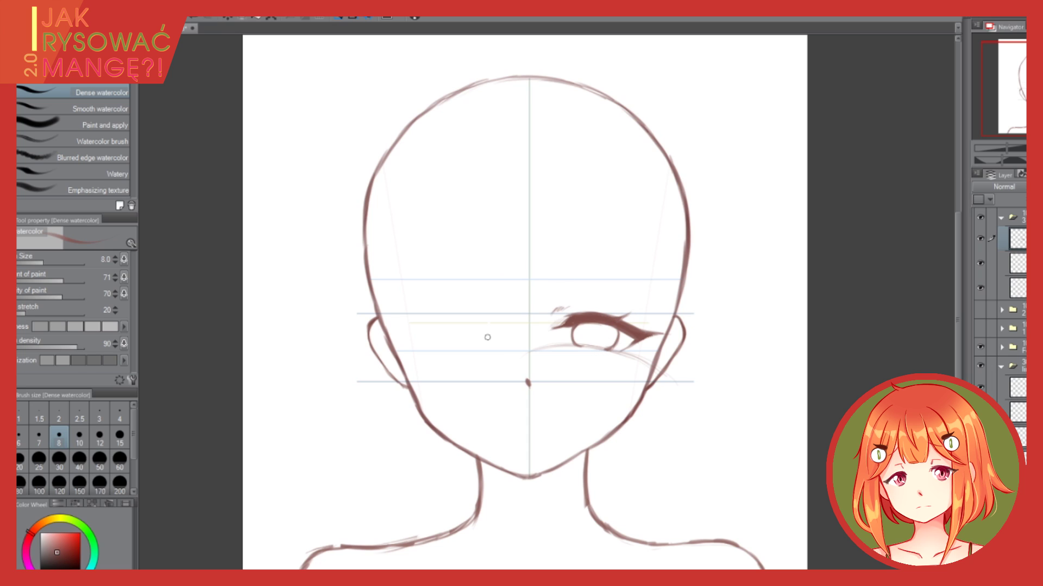
- Draw a small teardrop over the lower outer edge of the right iris and clean up the overlapping lines
mouse_move(605, 352)
left_mouse_down()
mouse_move(611, 342)
mouse_move(618, 355)
mouse_move(609, 344)
left_mouse_up()
key("e")
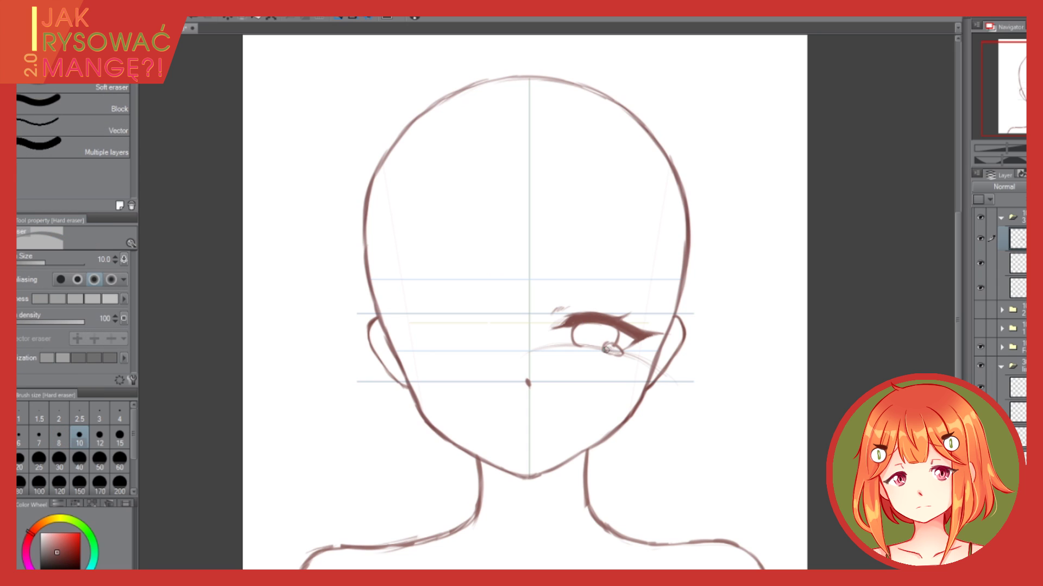
key("b")
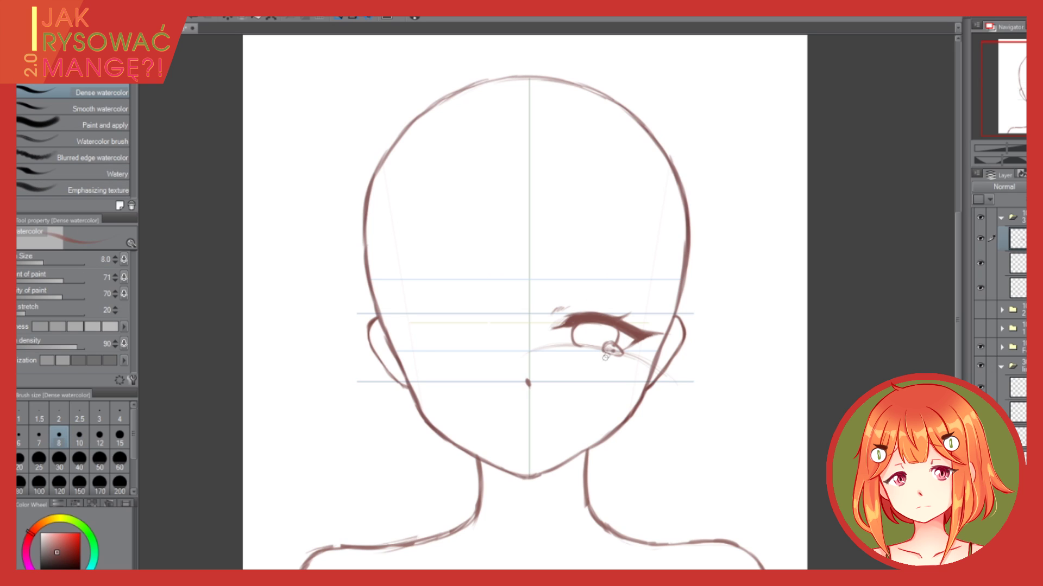
left_click_drag(594, 354, 594, 336)
key("ctrl+z")
mouse_move(578, 329)
left_mouse_down()
mouse_move(599, 342)
mouse_move(606, 334)
mouse_move(585, 346)
mouse_move(611, 347)
left_mouse_up()
key("ctrl+z")
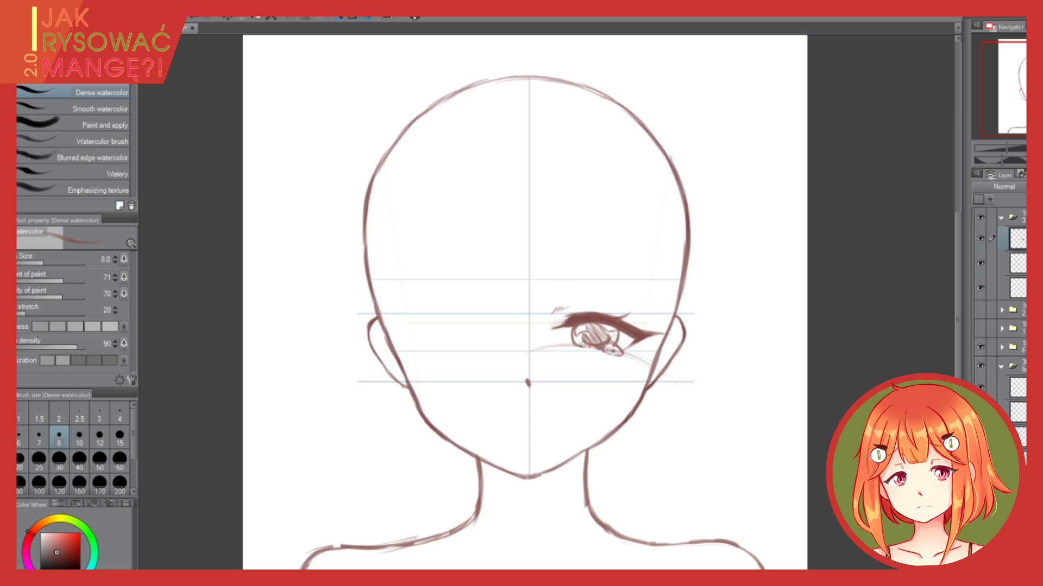
key("ctrl+z")
key("ctrl+z")
key("ctrl+z")
key("ctrl+z")
key("ctrl+z")
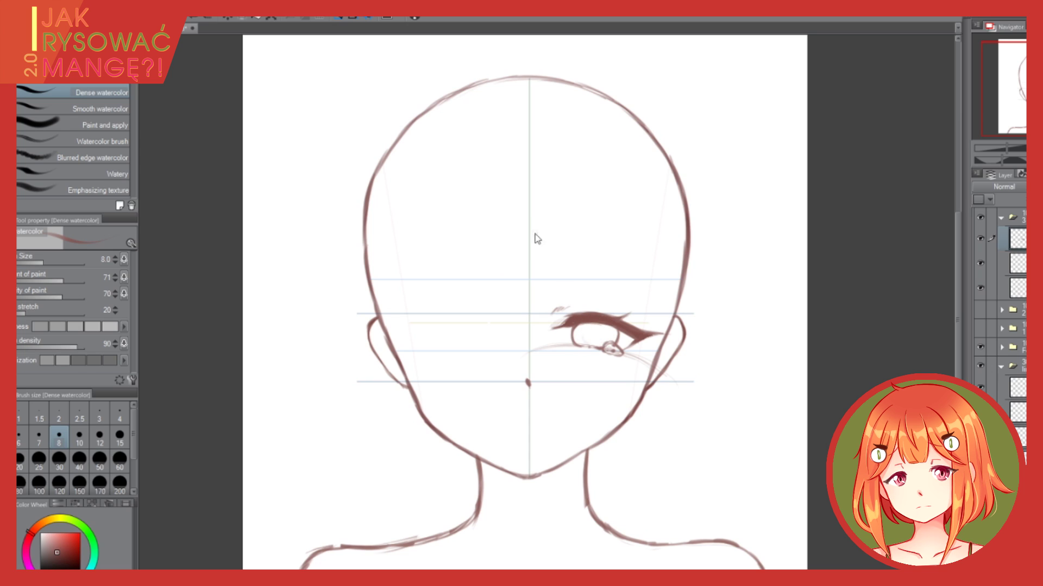
- Hatch the upper part of the right iris, leaving an oval highlight below the shading
mouse_move(604, 339)
left_mouse_down()
mouse_move(576, 342)
mouse_move(608, 344)
mouse_move(596, 335)
left_mouse_up()
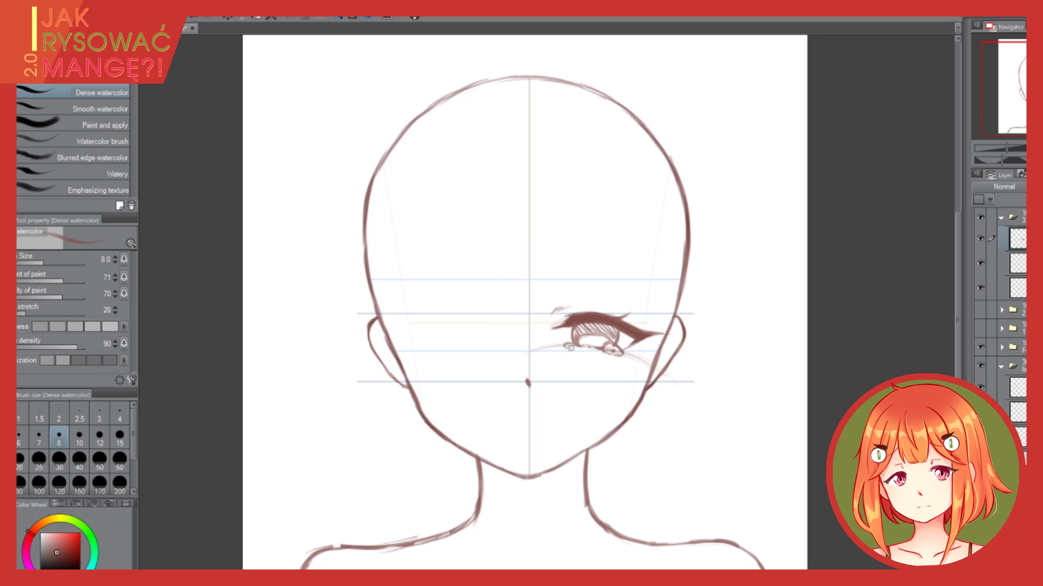
key("ctrl+z")
key("ctrl+z")
- Draw a tear trail from the right eye's teardrop down the cheek, with drops falling past the jaw
mouse_move(629, 365)
left_mouse_down()
mouse_move(627, 433)
mouse_move(632, 421)
left_mouse_up()
key("ctrl+z")
left_click_drag(626, 361, 631, 365)
key("e")
left_click(620, 356)
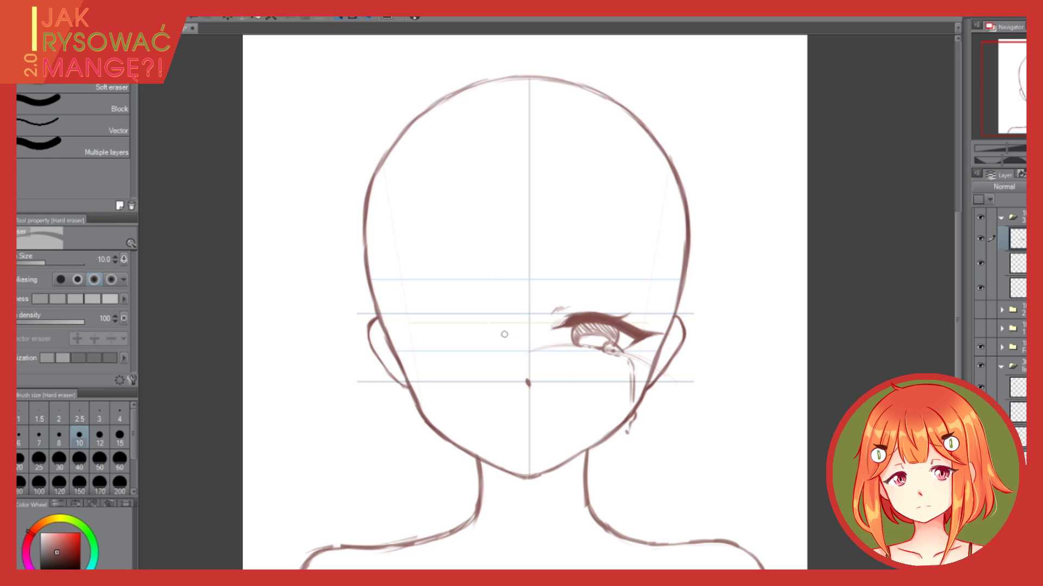
key("b")
left_click_drag(631, 452, 624, 496)
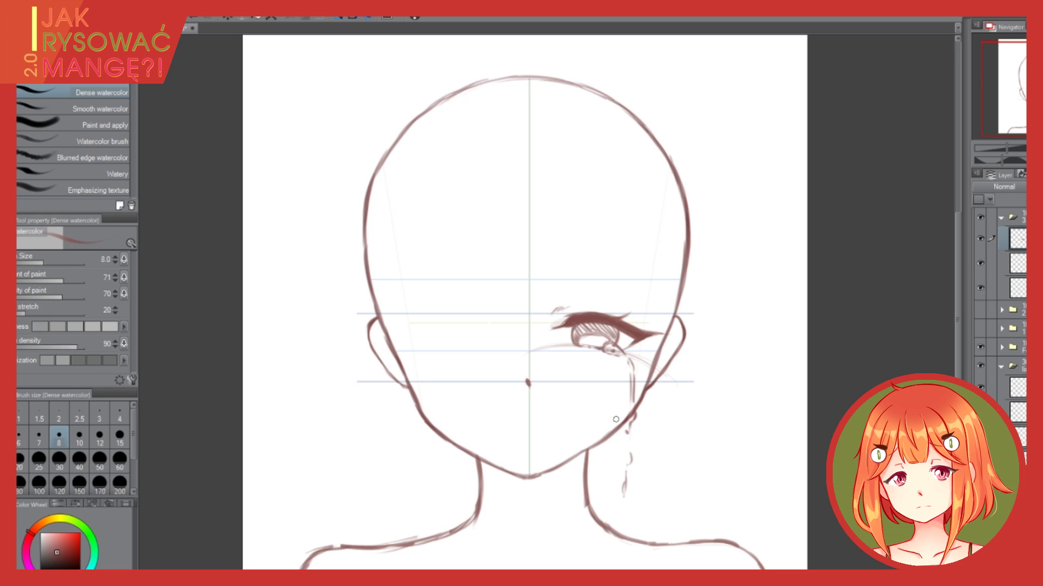
- Hide the curved lower-lid guide, clean up the iris and darken its outline with the G-pen
left_click(981, 263)
key("e")
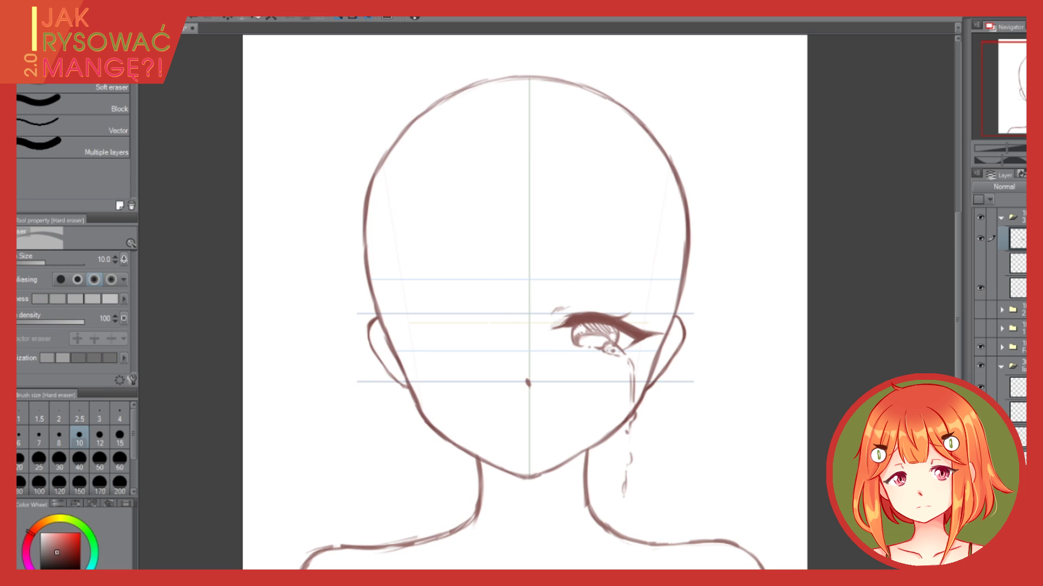
key("p")
key("p")
mouse_move(612, 338)
left_mouse_down()
mouse_move(578, 324)
mouse_move(600, 338)
mouse_move(578, 342)
mouse_move(556, 309)
mouse_move(618, 349)
left_mouse_up()
key("b")
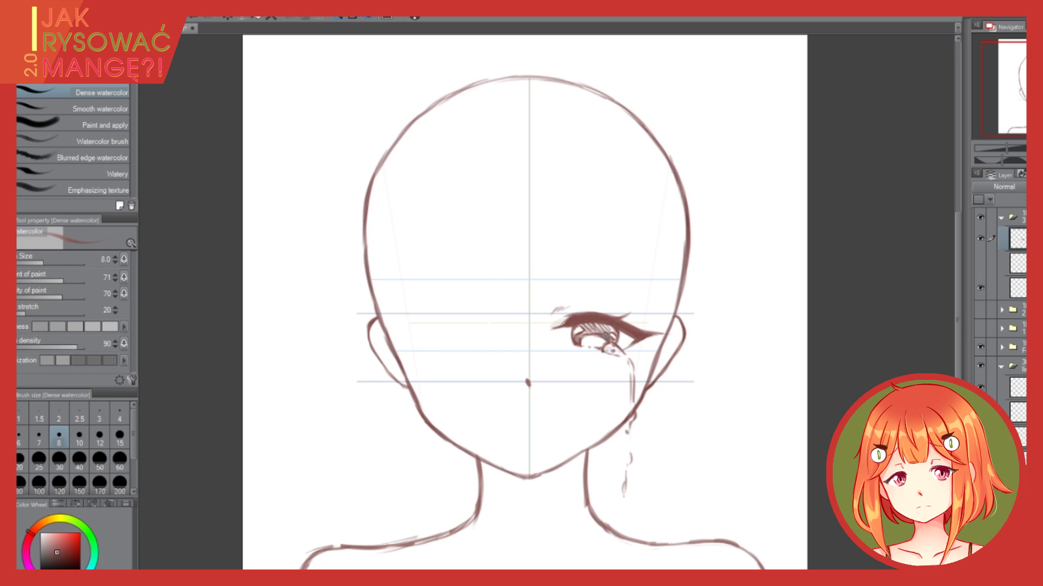
- Draw a slanted brow above the right eye, rising from its inner end to the upper blue guide
mouse_move(550, 294)
left_mouse_down()
mouse_move(627, 275)
mouse_move(547, 289)
left_mouse_up()
key("e")
key("b")
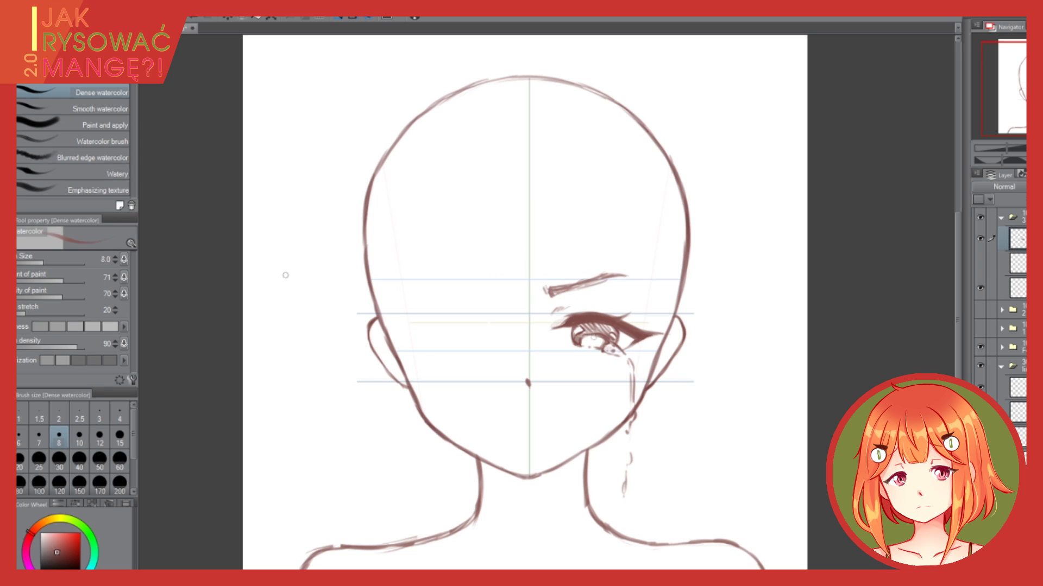
- Duplicate the right eye, brow and tears, flip the copy horizontally and place it as the left eye
key("ctrl+c")
key("ctrl+v")
key("ctrl+t")
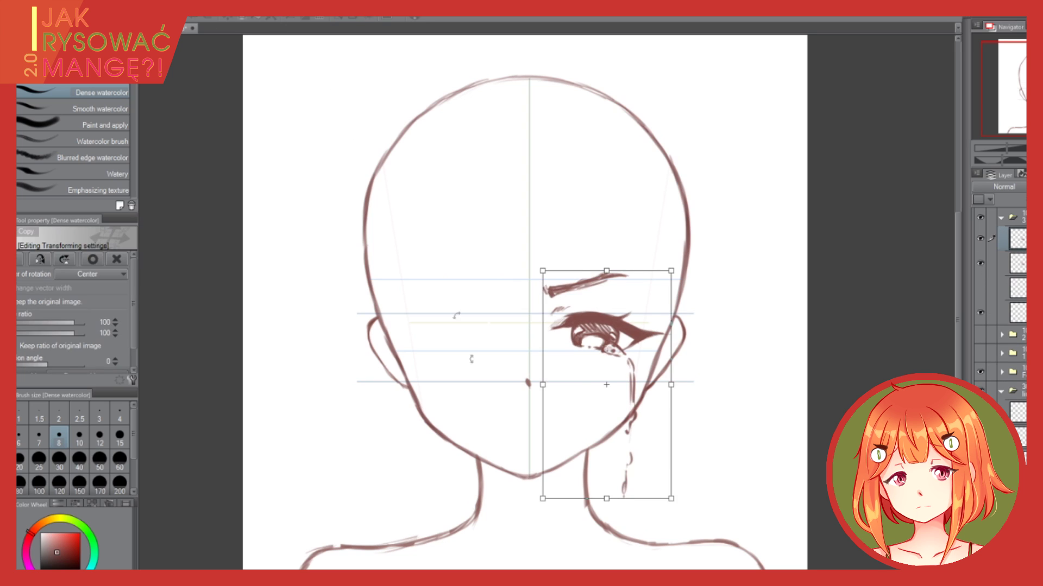
left_click(40, 259)
key("Return")
key("k")
left_click_drag(521, 316, 366, 317)
key("Left")
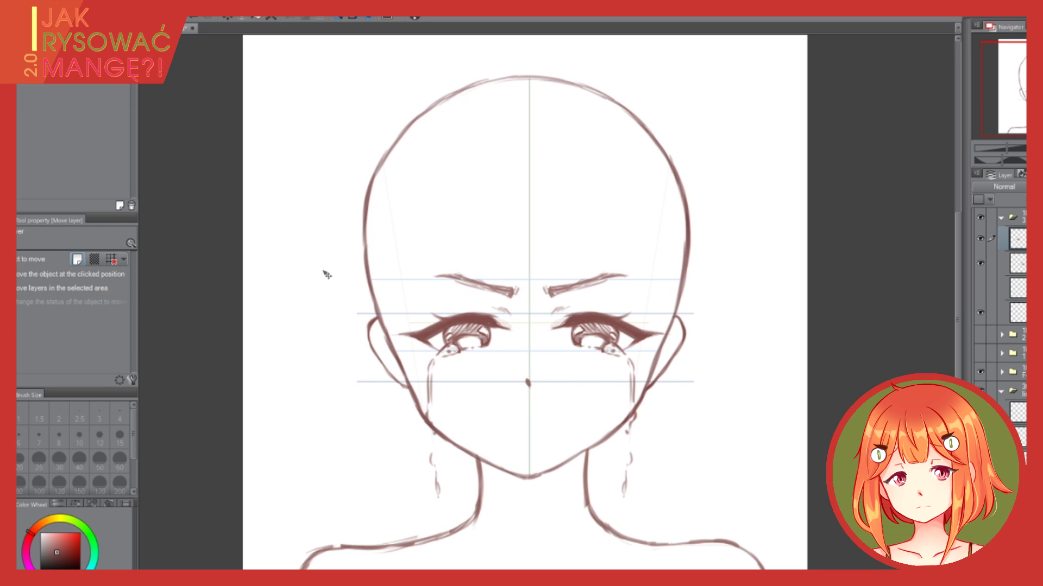
- Erase the mirrored tear trail below the left eye with an enlarged Hard eraser
key("e")
key("bracketright")
key("bracketright")
key("bracketright")
key("bracketright")
left_click_drag(430, 372, 437, 495)
key("bracketleft")
key("bracketleft")
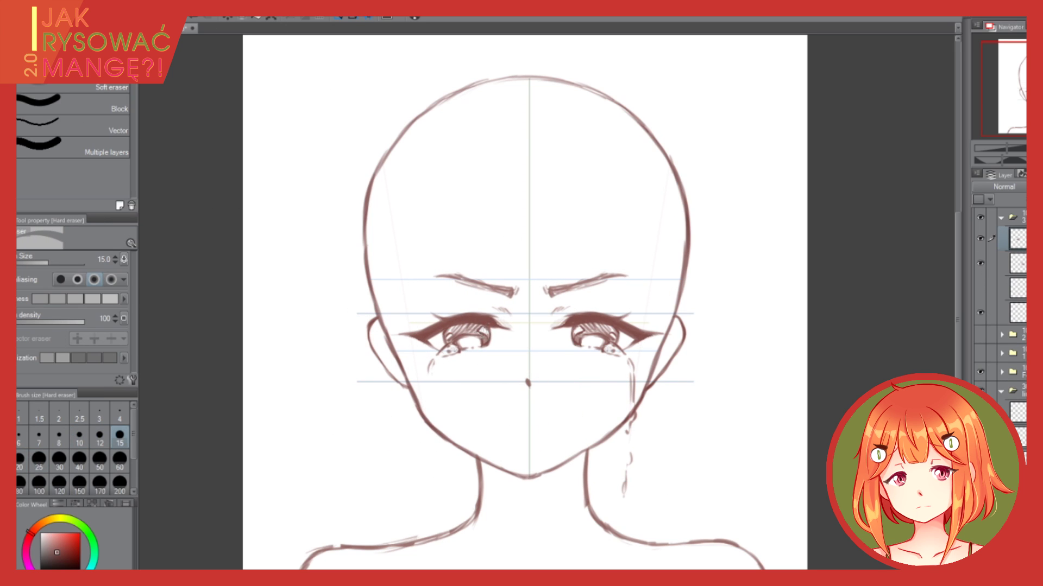
- Touch up the left iris and draw a different tear trail down the left cheek, with drops below the jaw
key("b")
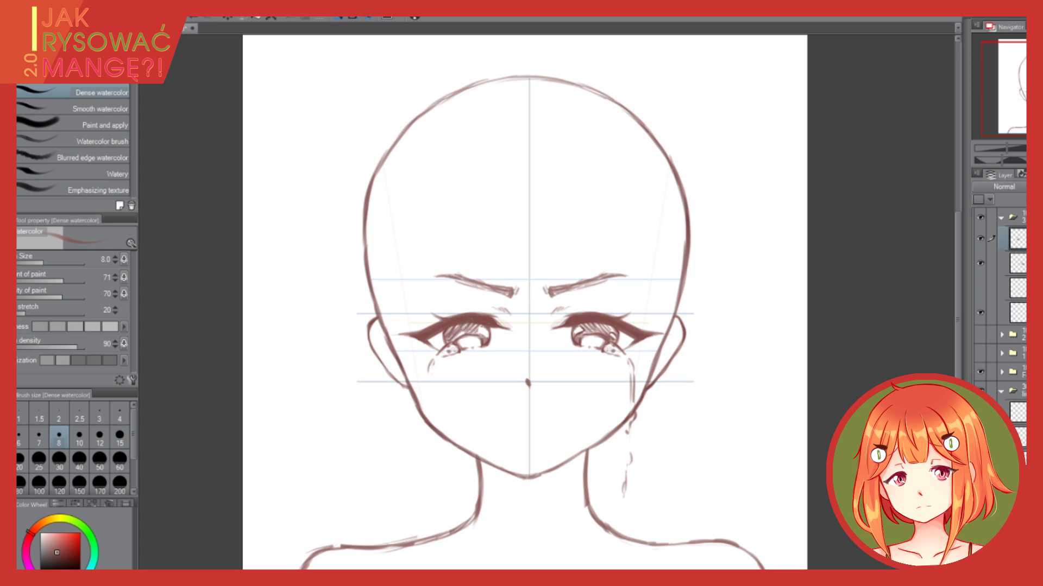
left_click_drag(472, 326, 486, 352)
left_click_drag(433, 394, 450, 464)
left_click_drag(430, 397, 449, 463)
left_click(447, 494)
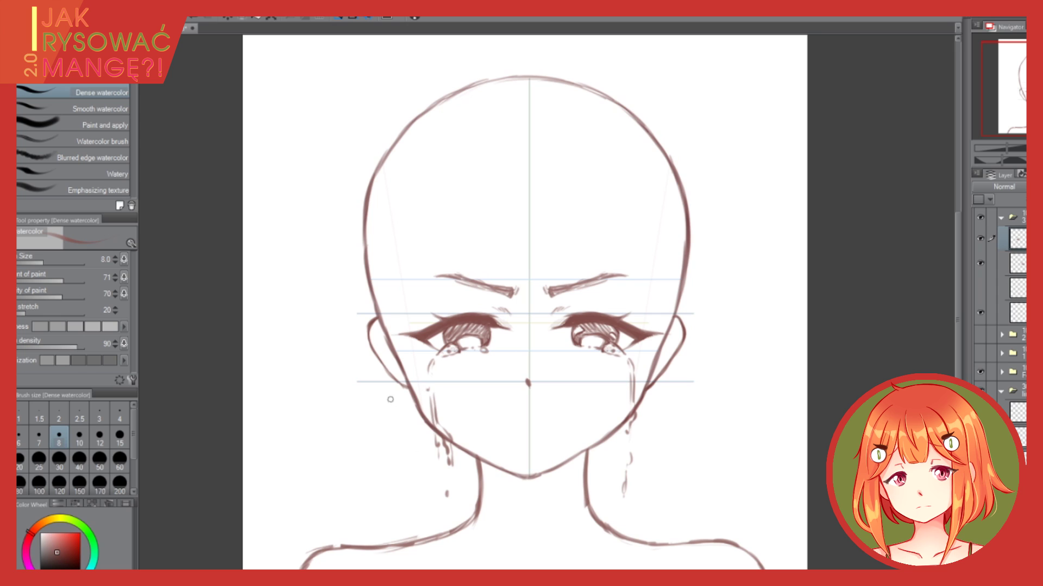
- Refine the left iris with the G-pen, add eyelid creases above both eyes and rework the left brow's outer end
key("e")
key("p")
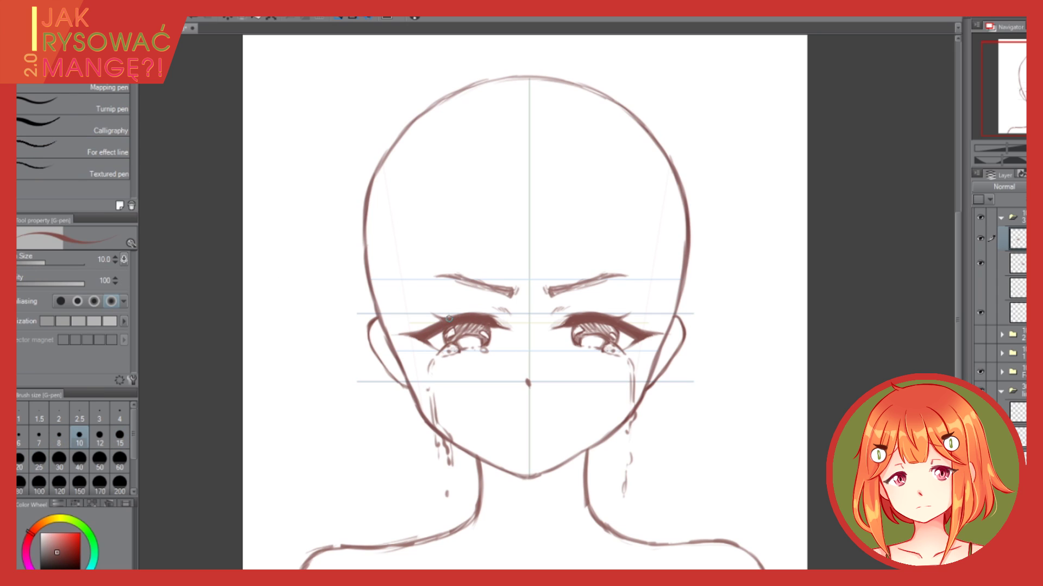
key("b")
left_click_drag(502, 312, 489, 308)
left_click_drag(562, 313, 615, 312)
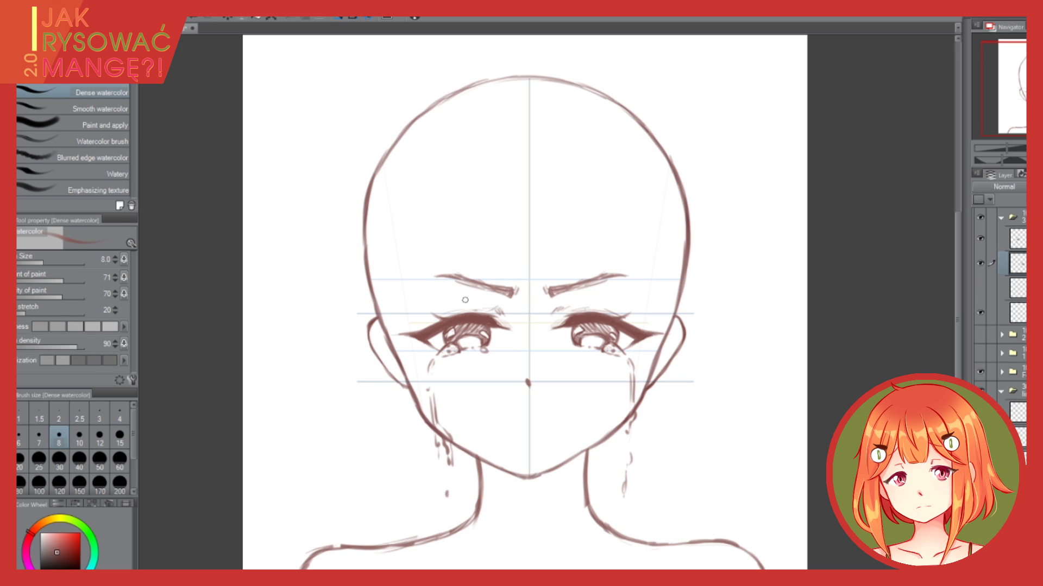
key("e")
key("b")
left_click_drag(477, 281, 437, 274)
- Sketch a small wavy closed mouth with a short mark below it on a new layer, then hide it and the guides
key("ctrl+shift+n")
mouse_move(514, 422)
left_mouse_down()
mouse_move(553, 419)
mouse_move(506, 423)
mouse_move(558, 421)
mouse_move(509, 423)
mouse_move(532, 437)
left_mouse_up()
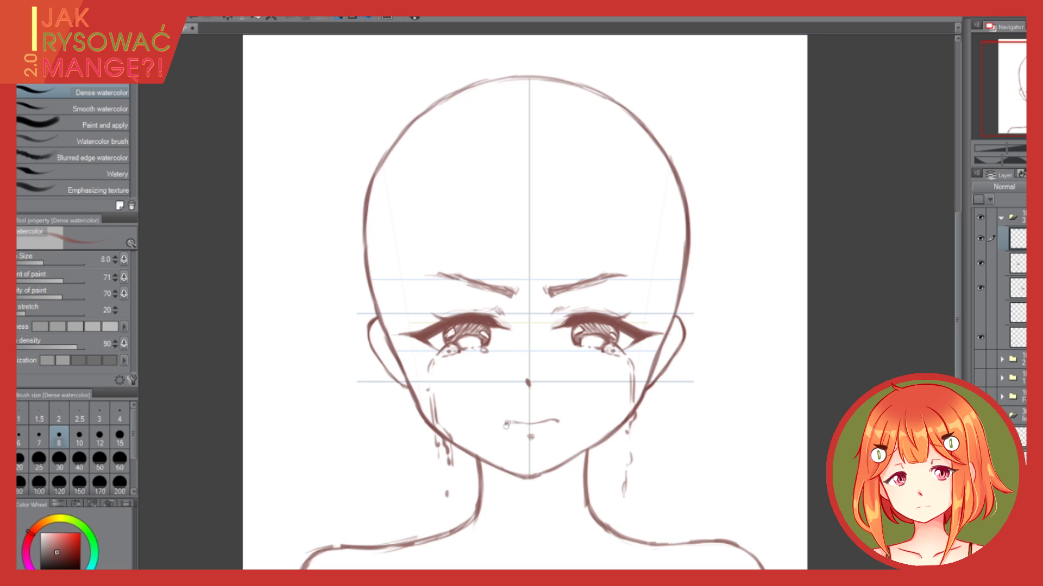
left_click(980, 416)
left_click(980, 238)
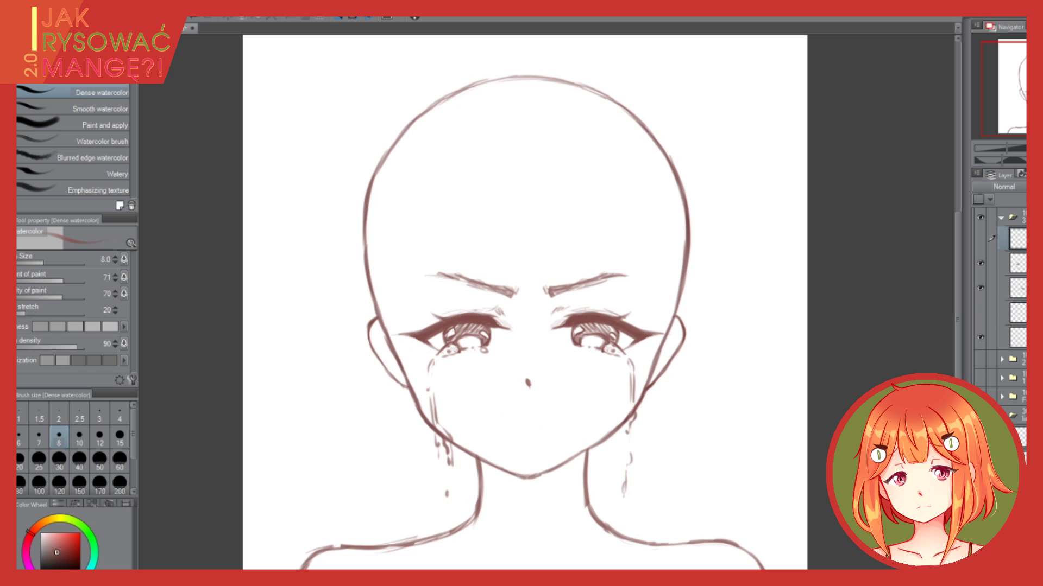
- Draw a slightly downturned closed mouth with a small mark below it on a new layer of the crying face
key("ctrl+shift+n")
left_click_drag(553, 424, 515, 420)
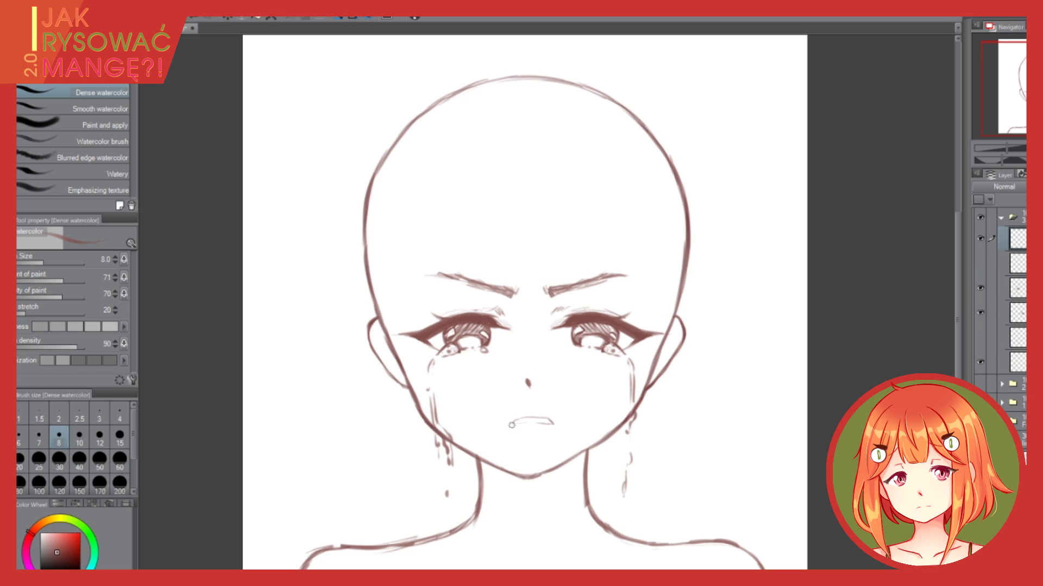
key("ctrl+z")
left_click_drag(545, 423, 504, 426)
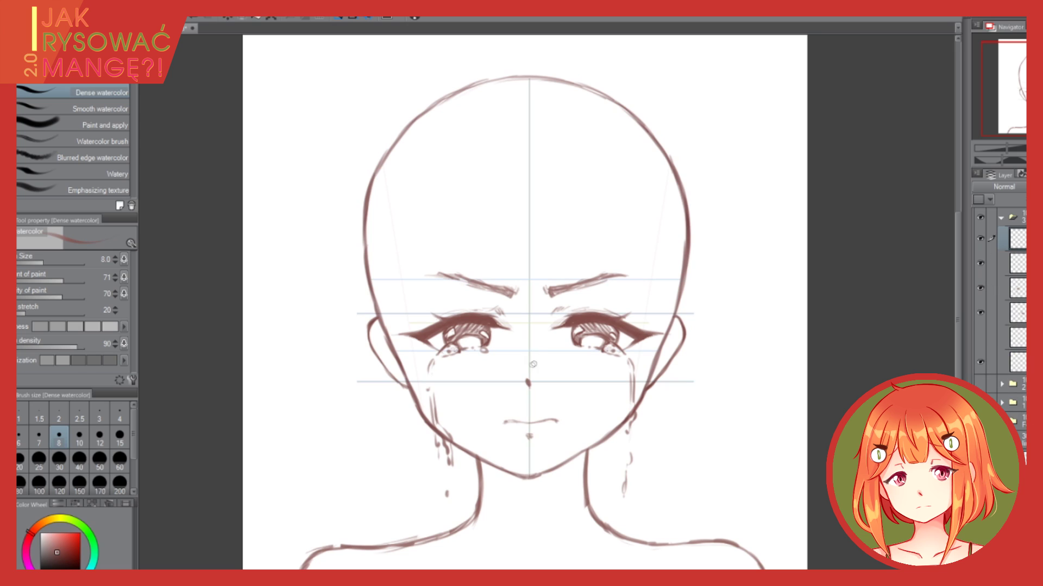
- Hatch light diagonal blush strokes across the nose bridge and on both cheeks below the teary eyes
left_click_drag(541, 360, 522, 367)
left_click_drag(533, 360, 519, 367)
mouse_move(600, 373)
left_mouse_down()
mouse_move(649, 354)
mouse_move(622, 361)
left_mouse_up()
mouse_move(450, 369)
left_mouse_down()
mouse_move(478, 360)
mouse_move(428, 373)
left_mouse_up()
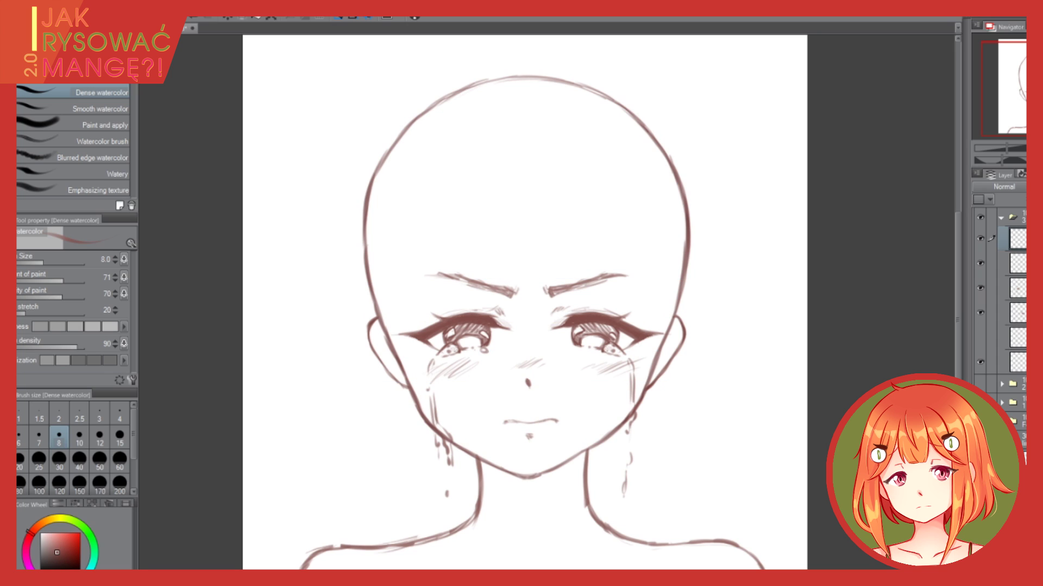
key("e")
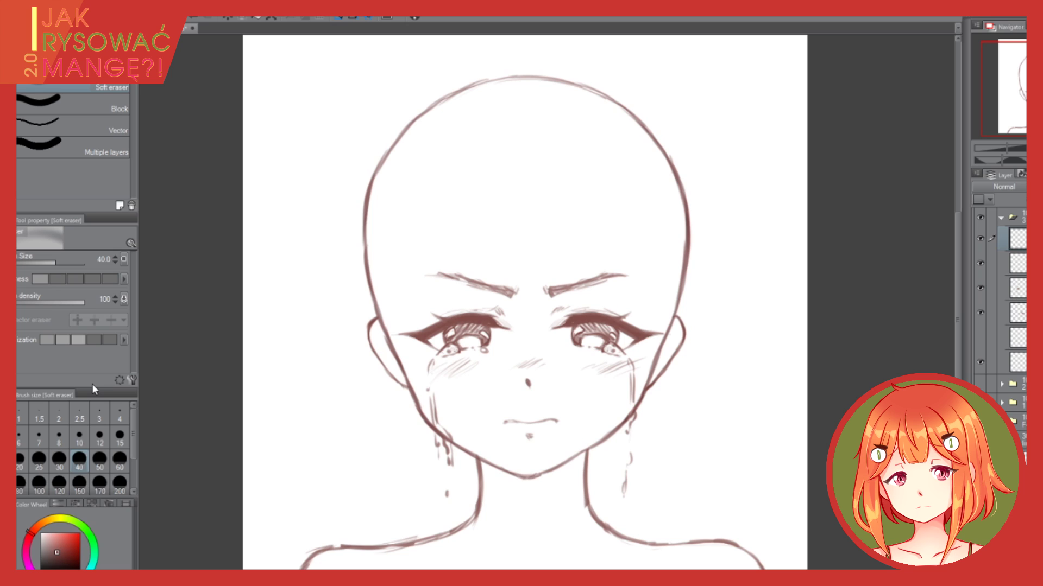
left_click(92, 65)
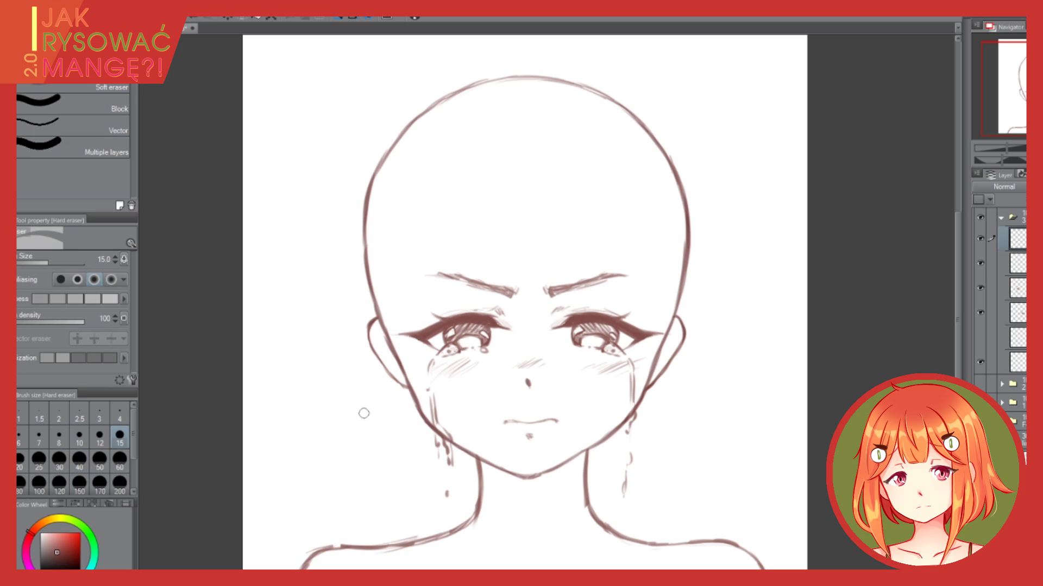
- Draw a closed, upward-arched right-hand eye along the eye guides on a new layer with the Dense watercolor brush
key("p")
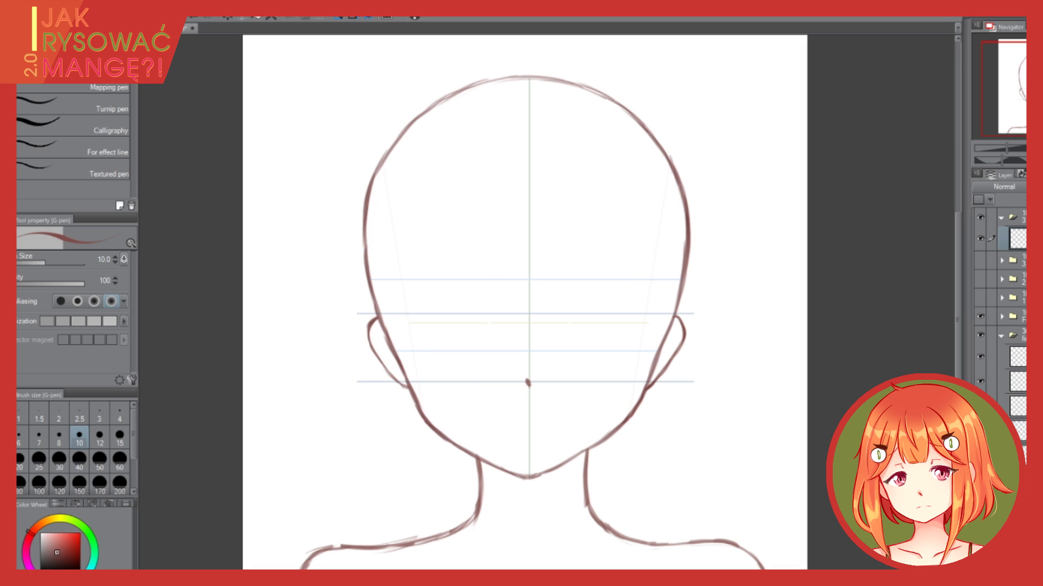
key("ctrl+shift+n")
key("b")
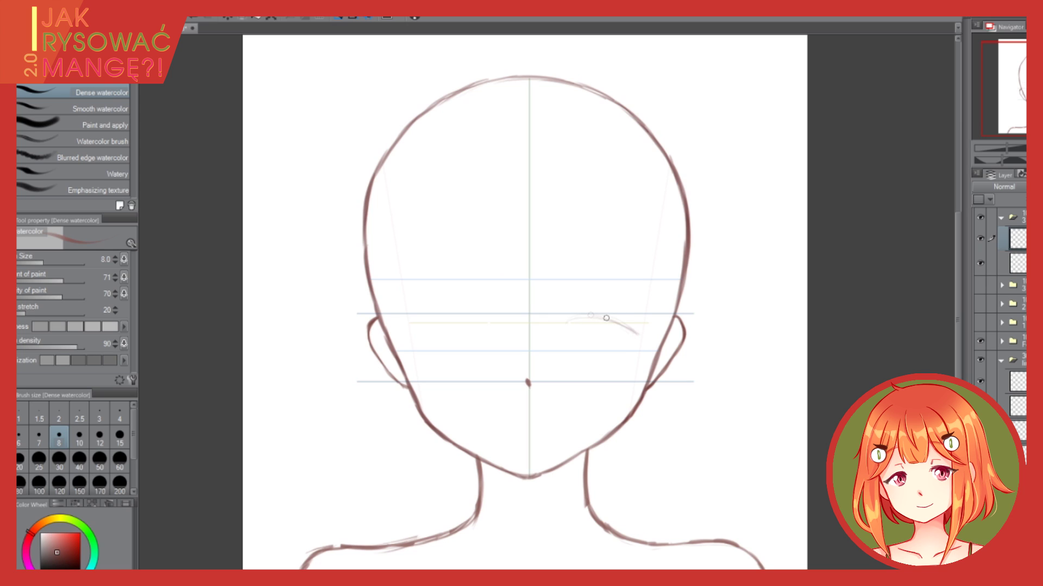
left_click_drag(600, 318, 560, 330)
left_click_drag(630, 330, 639, 344)
mouse_move(551, 331)
left_mouse_down()
mouse_move(634, 341)
mouse_move(580, 318)
mouse_move(601, 318)
mouse_move(634, 334)
left_mouse_up()
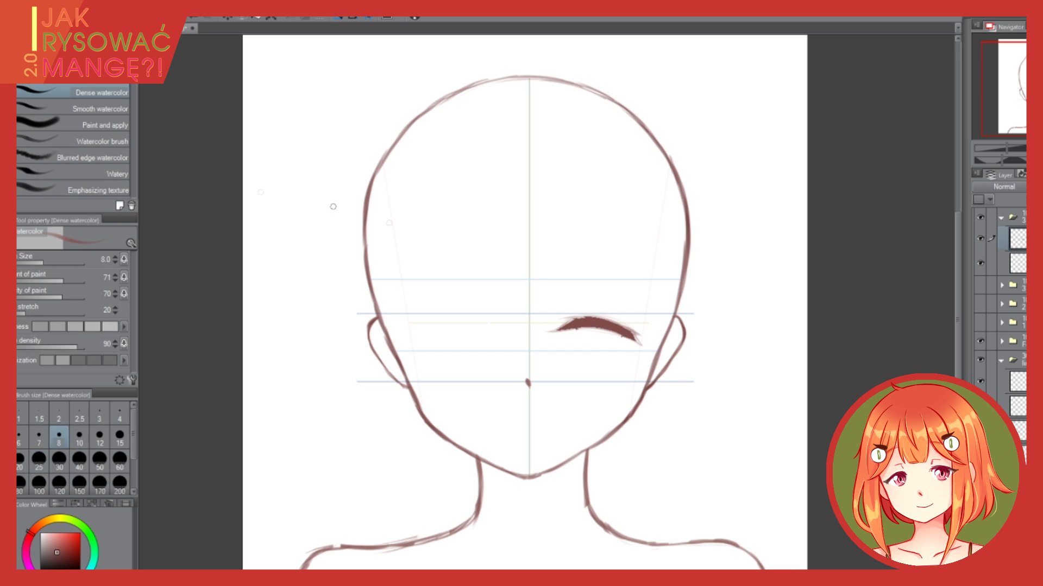
- Thicken and taper the closed eye's lash line and add a short eyelid crease above its inner half
mouse_move(627, 329)
left_mouse_down()
mouse_move(587, 321)
mouse_move(550, 332)
left_mouse_up()
mouse_move(619, 335)
left_mouse_down()
mouse_move(543, 332)
mouse_move(641, 341)
left_mouse_up()
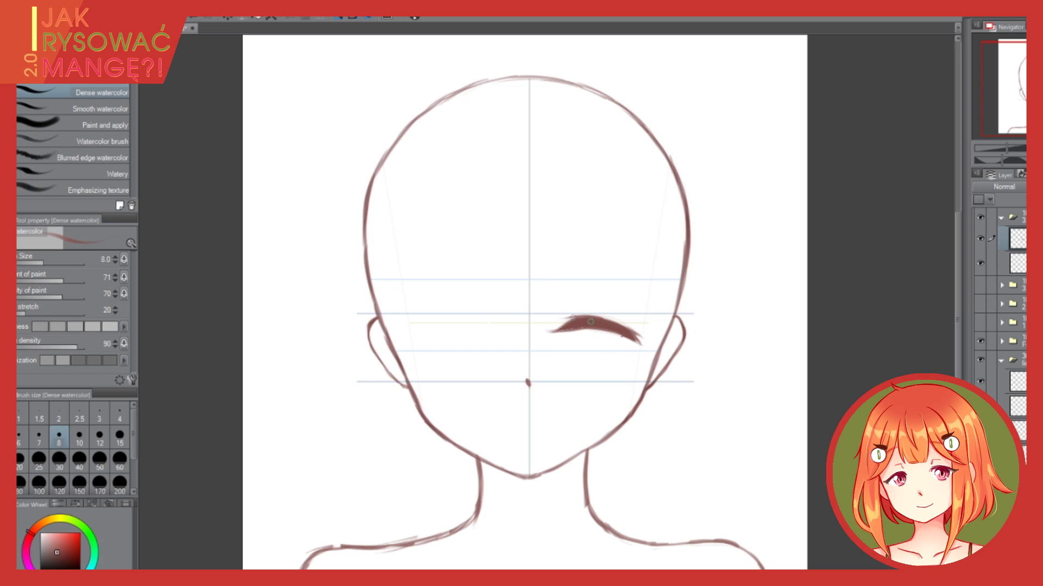
mouse_move(568, 332)
left_mouse_down()
mouse_move(602, 319)
mouse_move(563, 321)
mouse_move(648, 346)
left_mouse_up()
left_click_drag(564, 308, 589, 302)
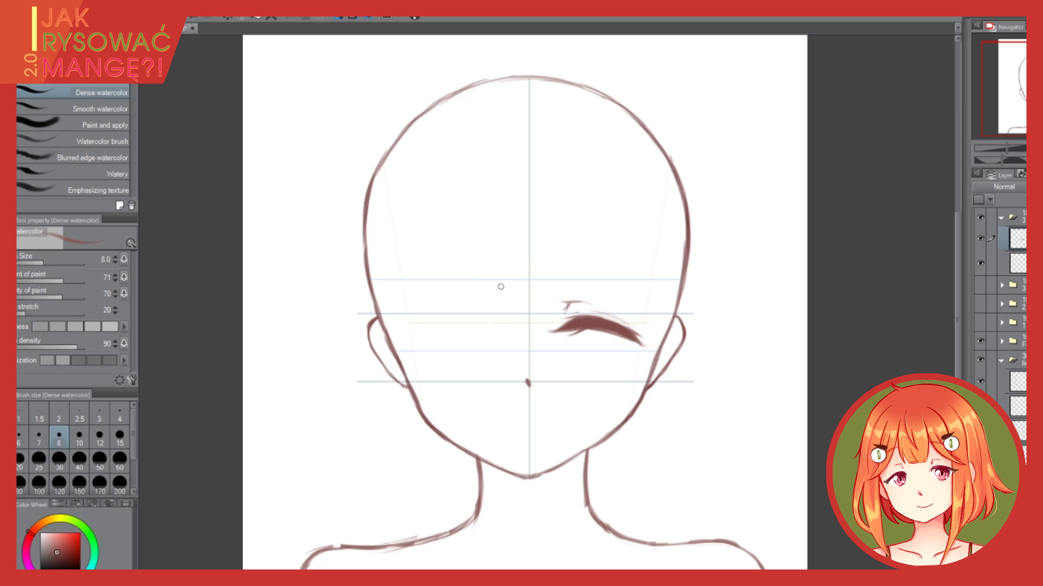
- Duplicate the closed eye, flip the copy horizontally and place it symmetrically as the left-hand eye, touching up its crease
key("ctrl+c")
key("ctrl+v")
key("ctrl+t")
left_click(41, 258)
key("Return")
key("k")
left_click_drag(554, 321, 421, 315)
key("b")
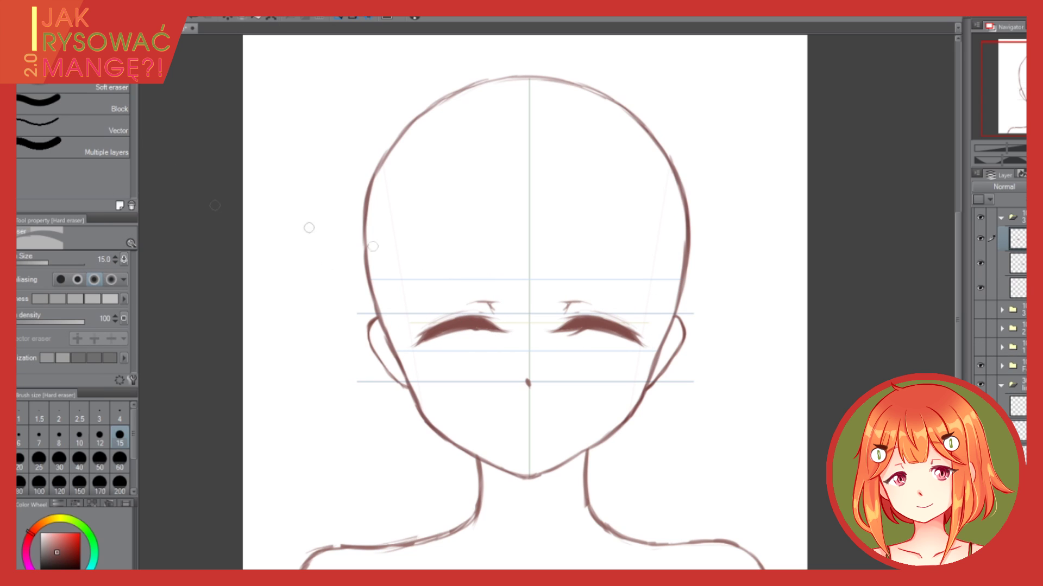
left_click_drag(479, 301, 492, 312)
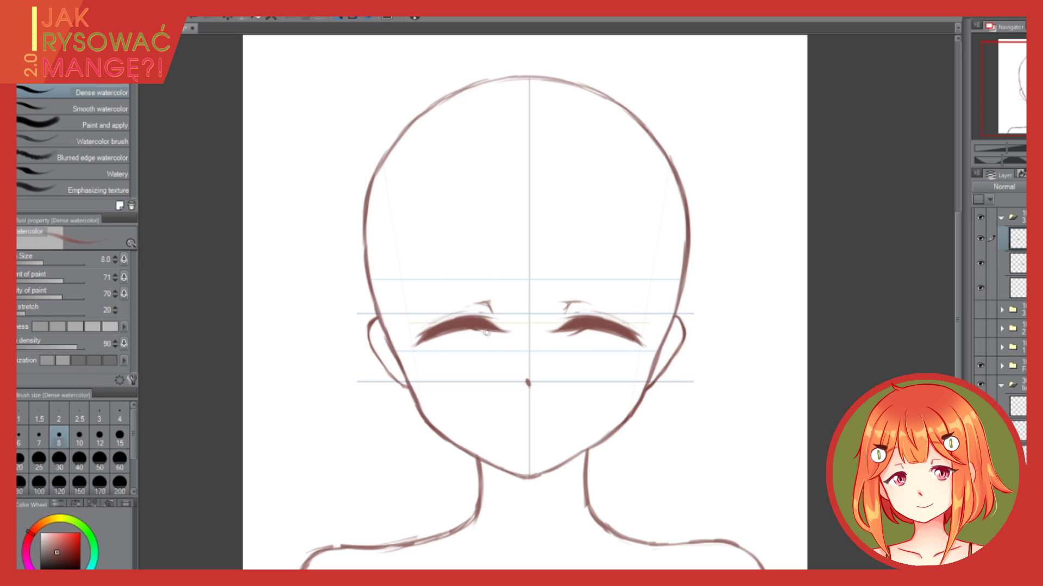
- Sketch two raised eyebrows high above the closed eyes, sloping down towards their outer ends
key("b")
left_click_drag(429, 245, 492, 229)
left_click_drag(565, 229, 646, 255)
left_click_drag(418, 247, 484, 230)
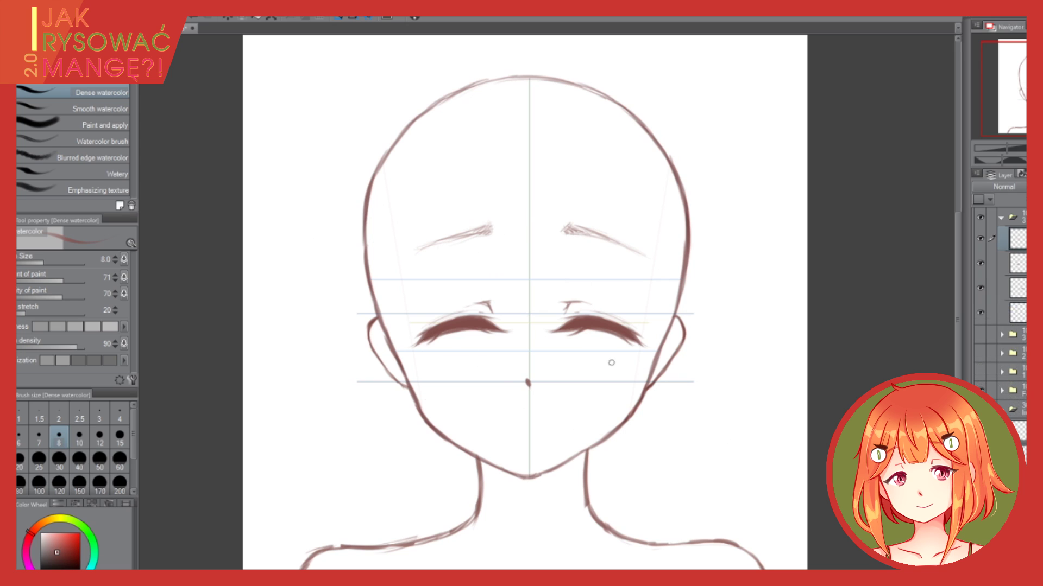
- Hatch light blush strokes below both closed eyes and across the nose bridge on a new layer
left_click_drag(602, 352, 625, 373)
mouse_move(613, 355)
left_mouse_down()
mouse_move(633, 371)
mouse_move(616, 373)
left_mouse_up()
mouse_move(438, 355)
left_mouse_down()
mouse_move(450, 372)
mouse_move(464, 369)
left_mouse_up()
left_click_drag(432, 364, 443, 375)
left_click_drag(520, 348, 544, 362)
key("ctrl+shift+n")
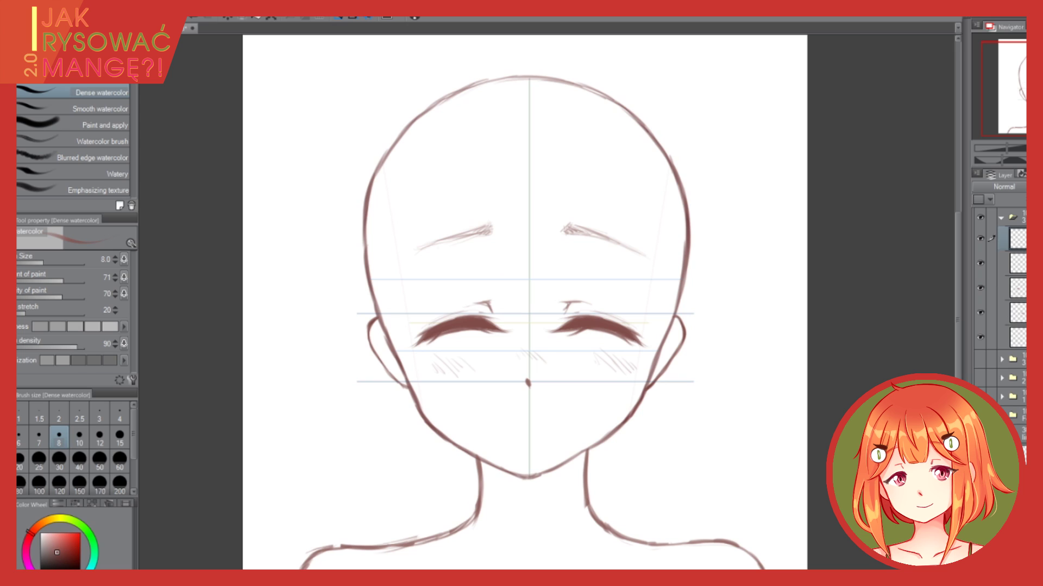
- Draw a small open smiling mouth with a short mark below it on a new layer, and shift the eyebrows slightly down
key("ctrl+shift+n")
mouse_move(553, 412)
left_mouse_down()
mouse_move(515, 412)
mouse_move(547, 411)
mouse_move(538, 429)
mouse_move(511, 413)
mouse_move(551, 414)
mouse_move(527, 429)
mouse_move(539, 413)
mouse_move(518, 414)
mouse_move(549, 417)
mouse_move(530, 433)
left_mouse_up()
key("e")
key("k")
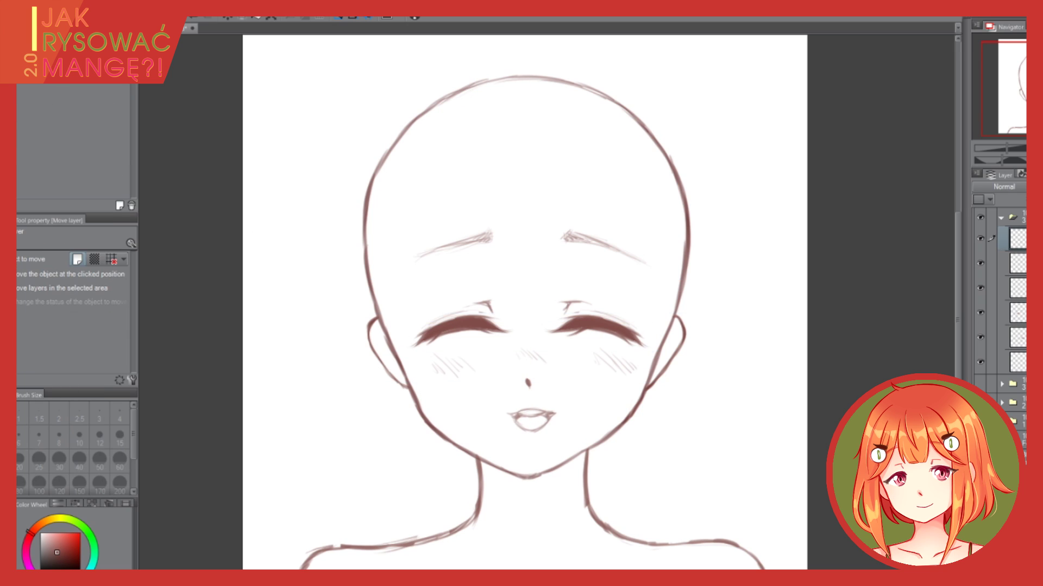
key("b")
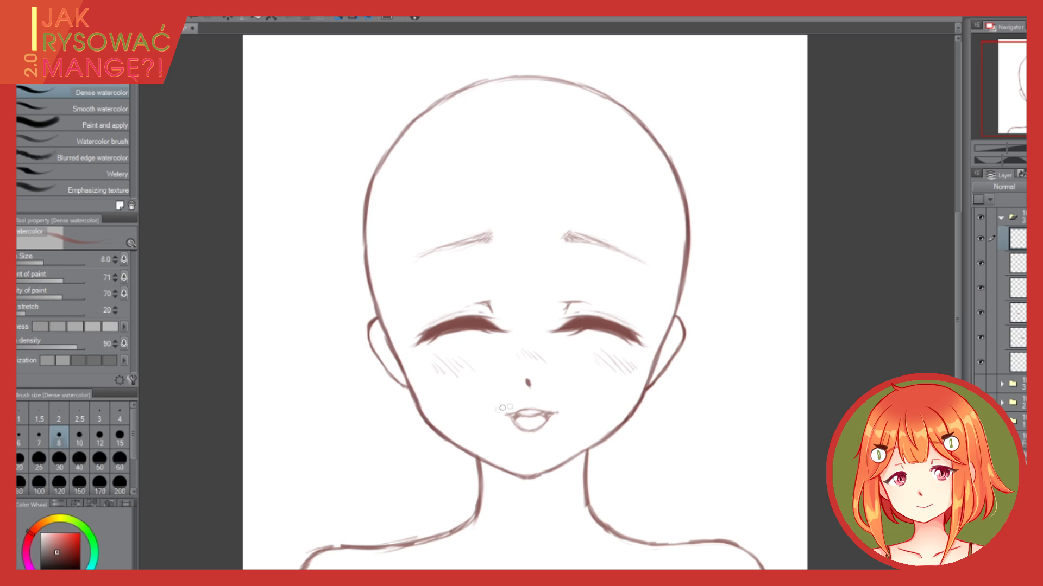
left_click_drag(523, 441, 534, 441)
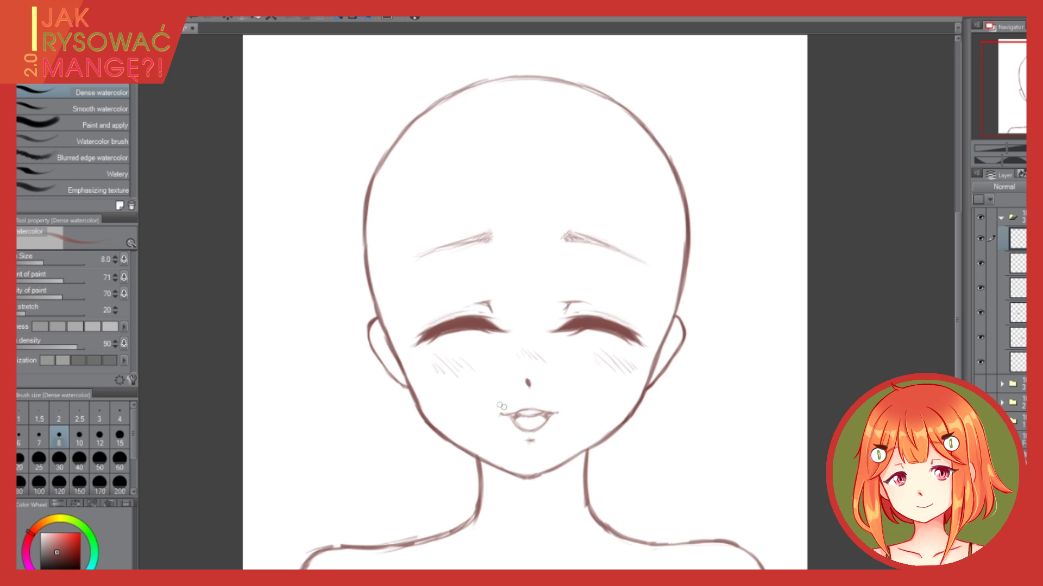